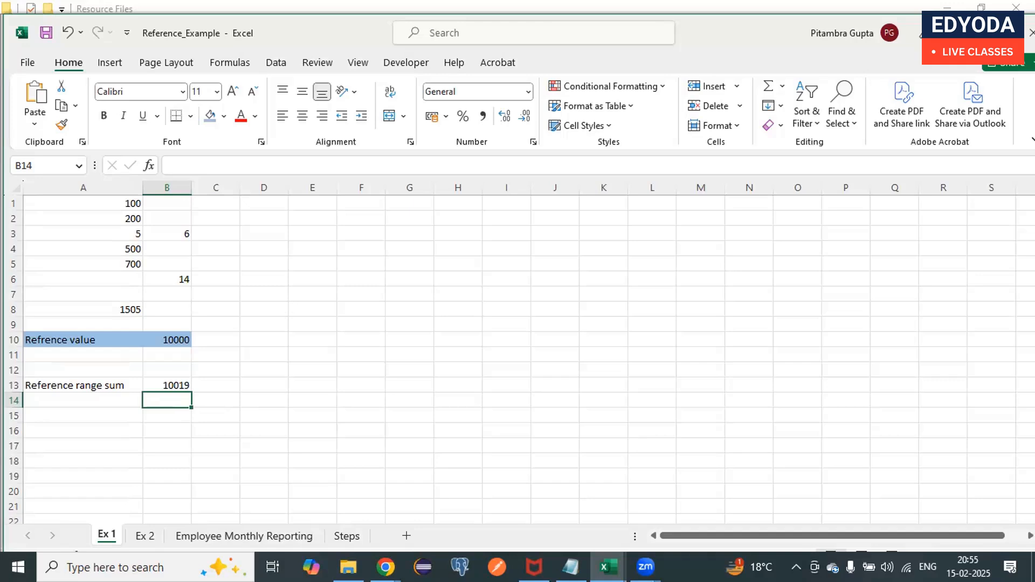
- Review the Reference_Master workbook and the Employee Monthly Reporting, Ex 2 and Ex 1 sheets of Reference_Example
click(609, 568)
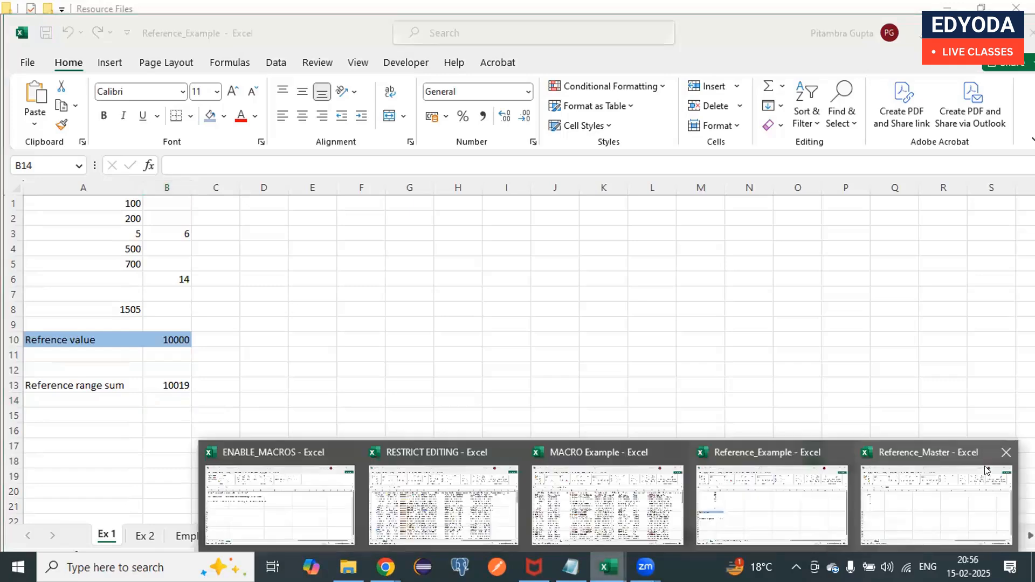
click(986, 470)
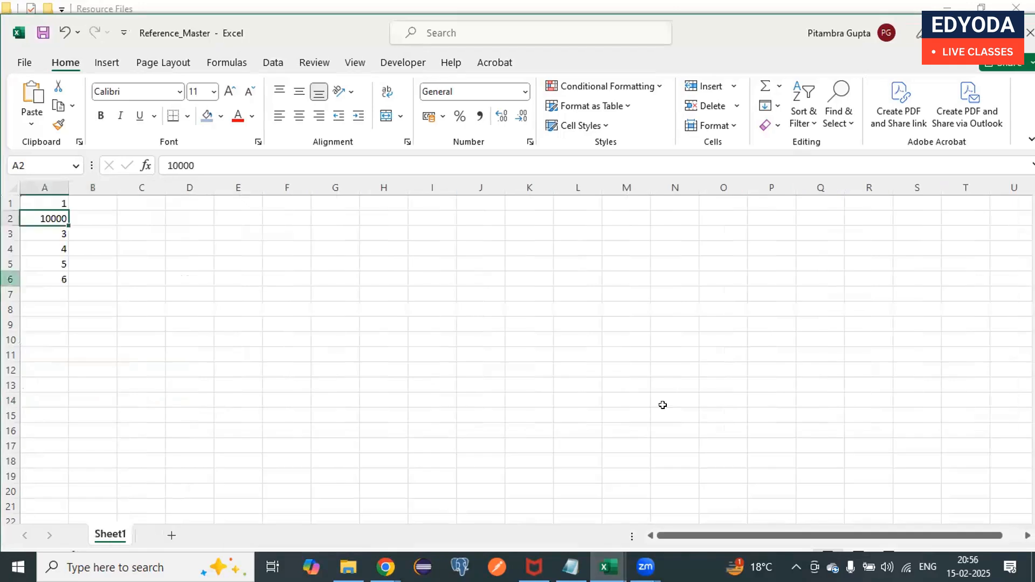
click(608, 567)
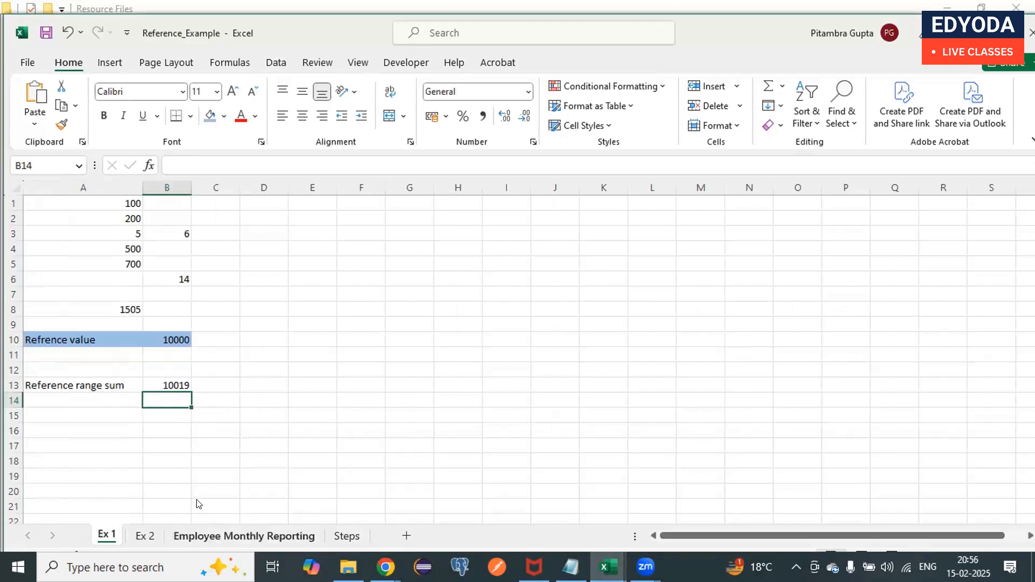
click(236, 541)
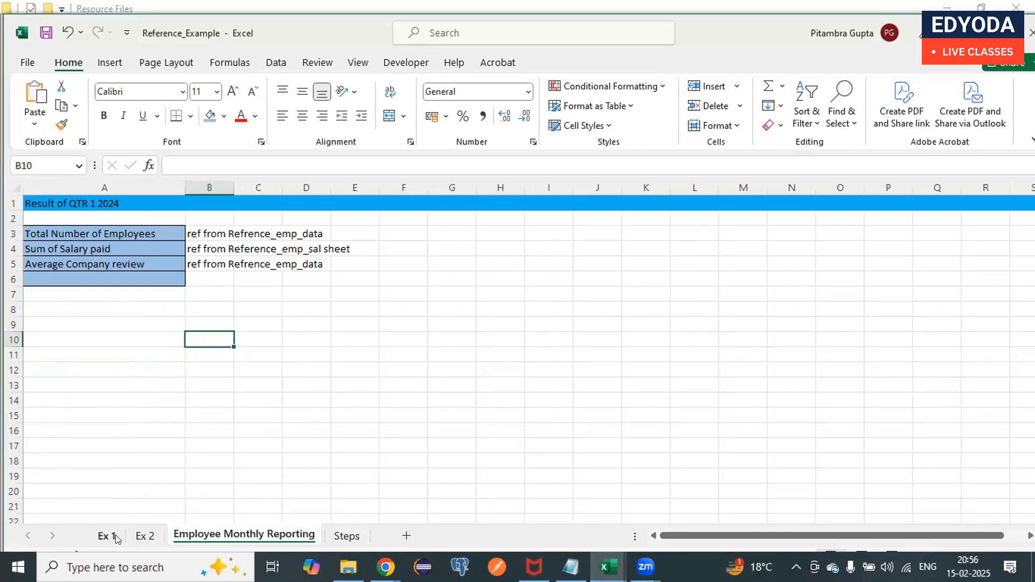
click(139, 538)
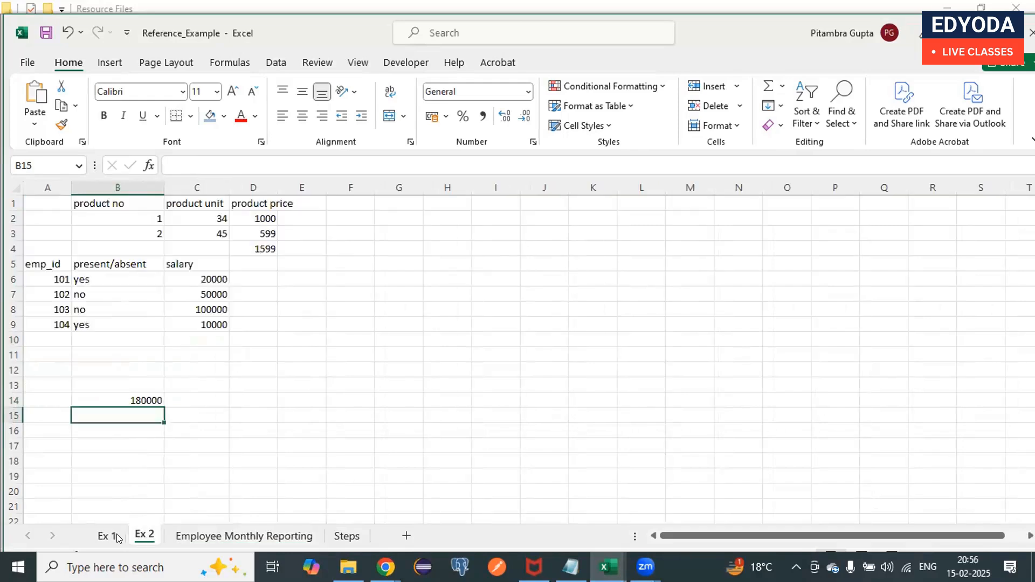
click(118, 539)
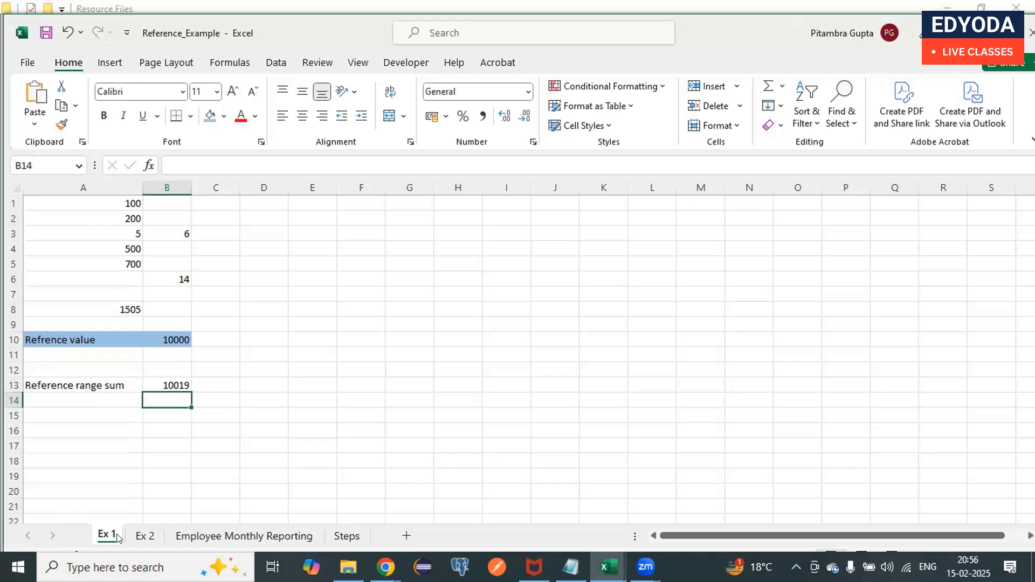
- Change the heading in A1 of the Employee Monthly Reporting sheet to "Result of Jan 2024"
click(210, 540)
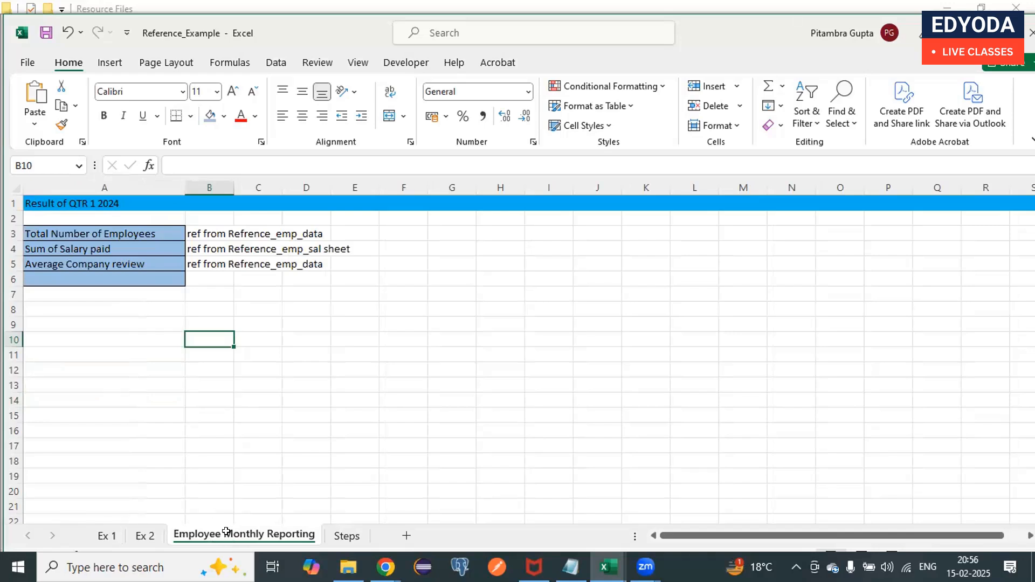
double_click(85, 196)
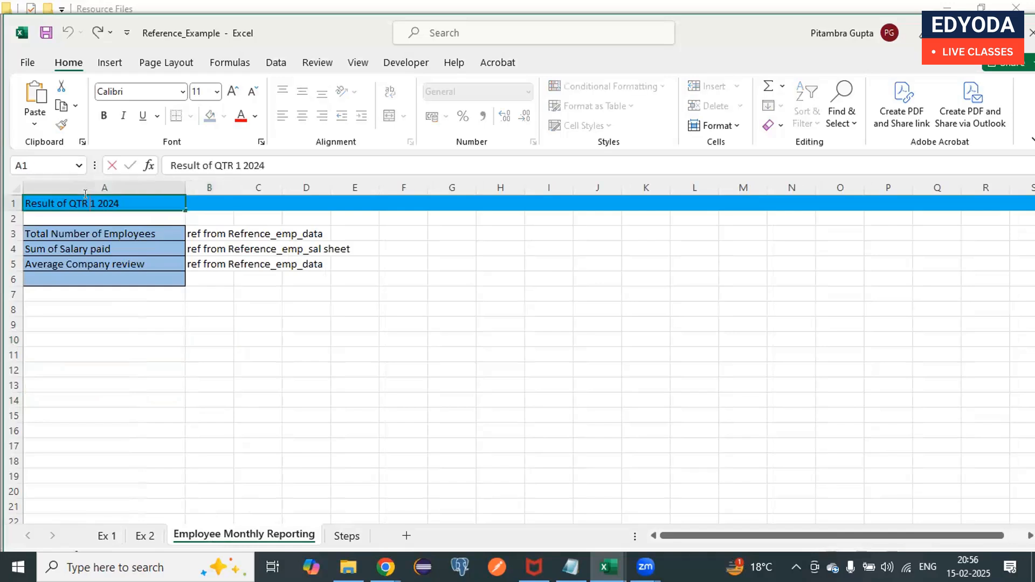
key(BackSpace)
key(BackSpace)
key(BackSpace)
key(BackSpace)
key(BackSpace)
text(Janu)
key(BackSpace)
key(ctrl+Return)
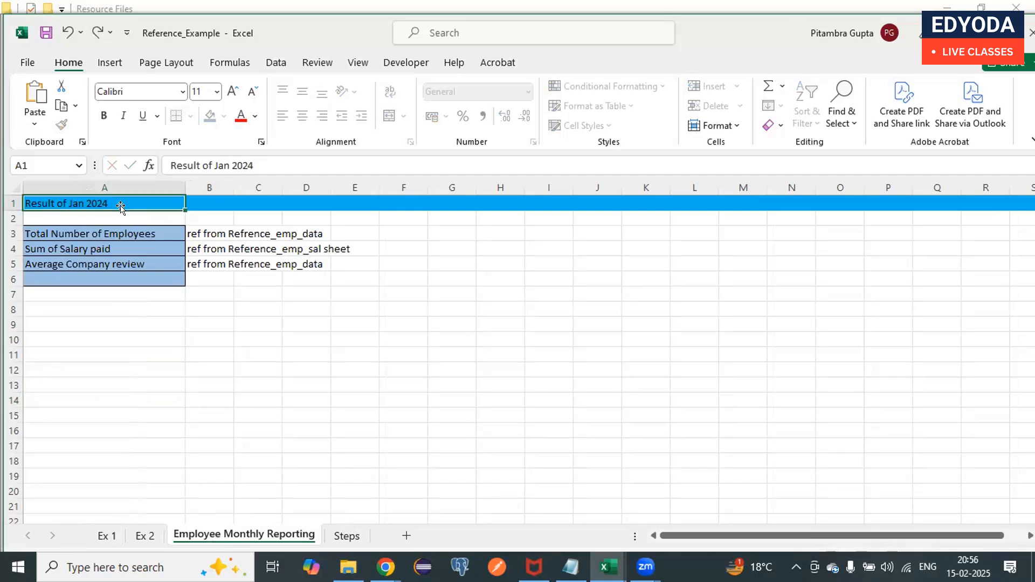
click(143, 308)
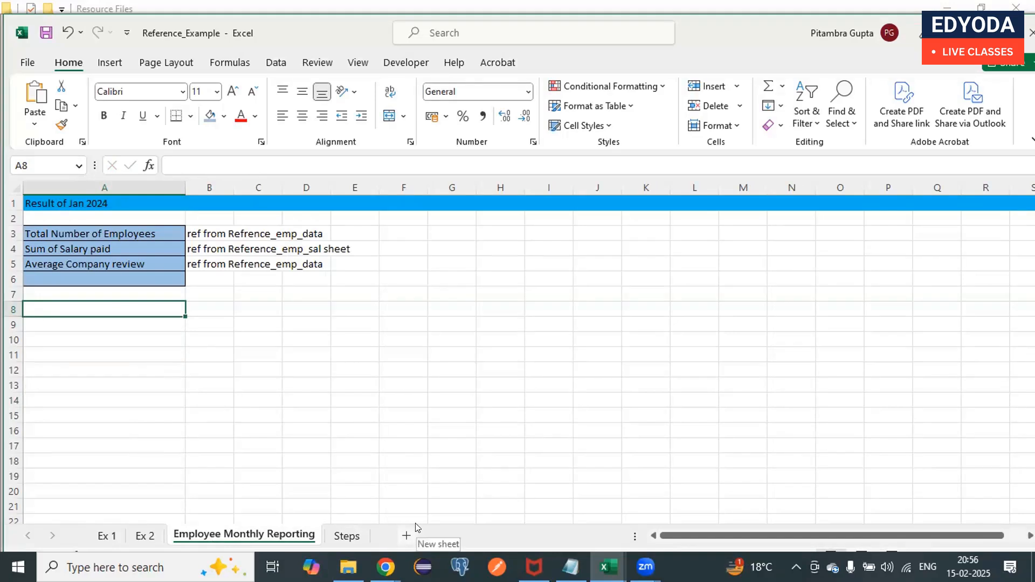
- Check the source notes beside Total Number of Employees and Sum of Salary paid
click(211, 235)
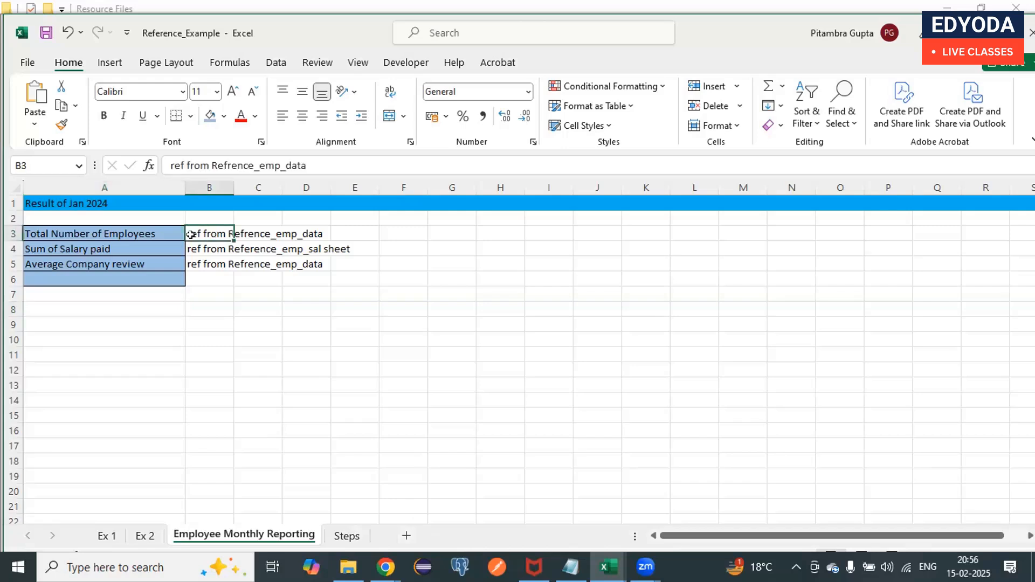
key(Left)
key(Right)
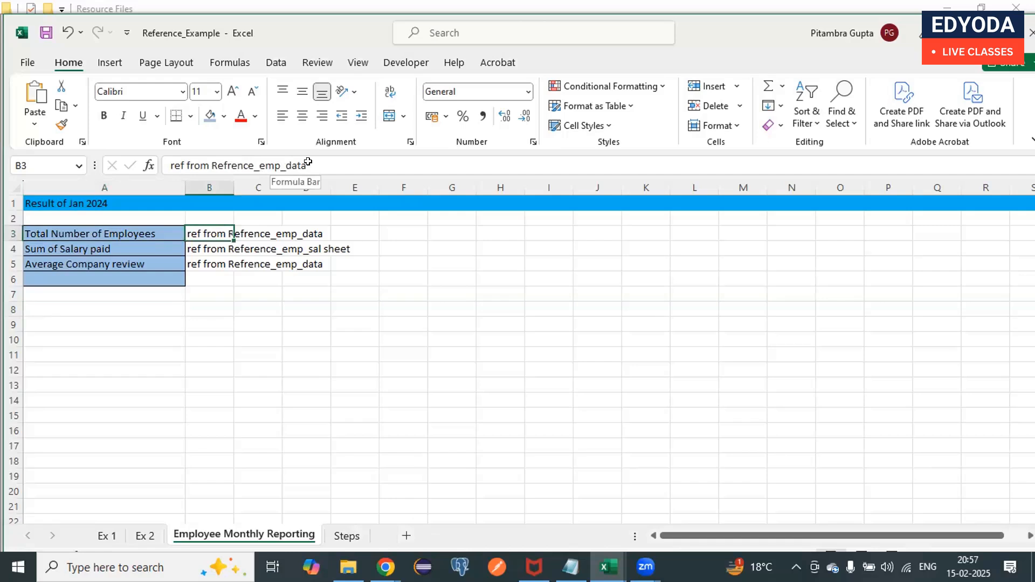
click(129, 248)
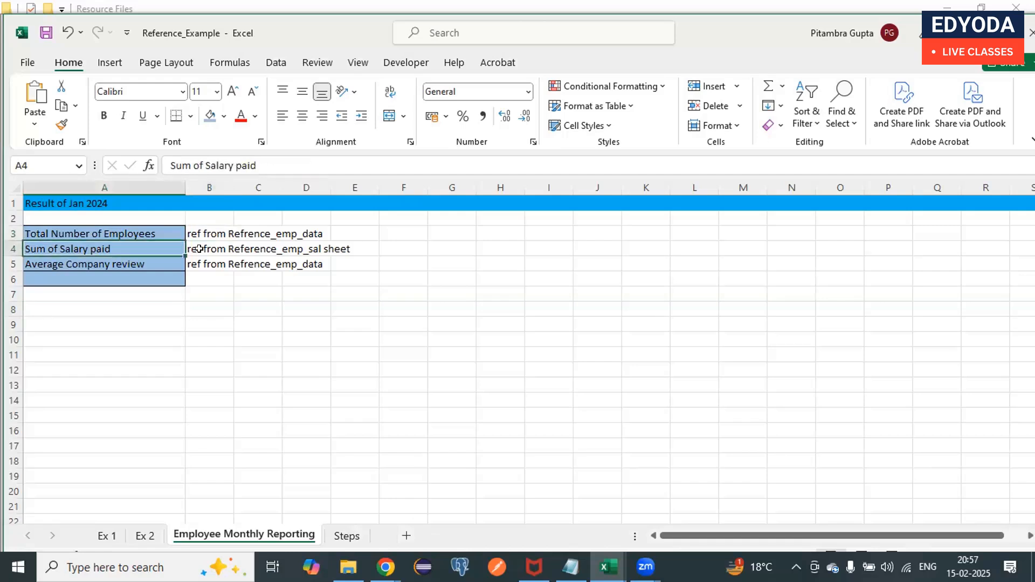
click(199, 249)
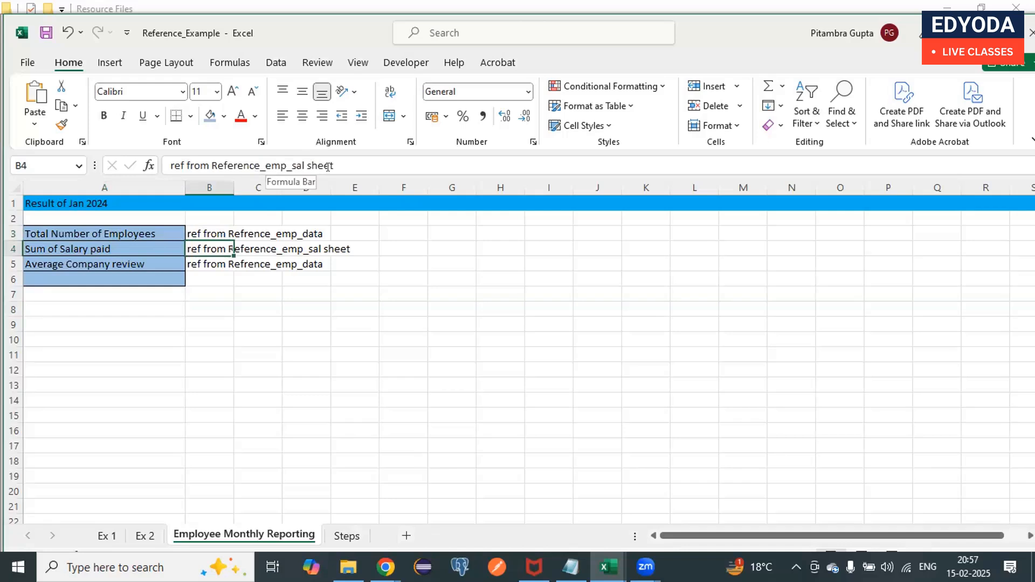
double_click(218, 233)
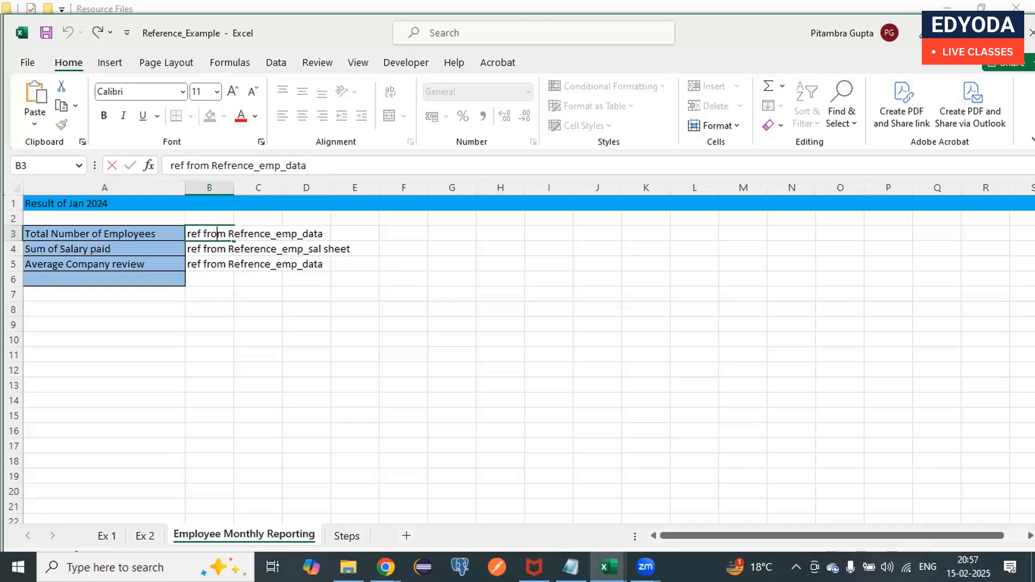
- Open the Reference_emp_data file from the Resource Files folder and dismiss its data loss notice
click(608, 567)
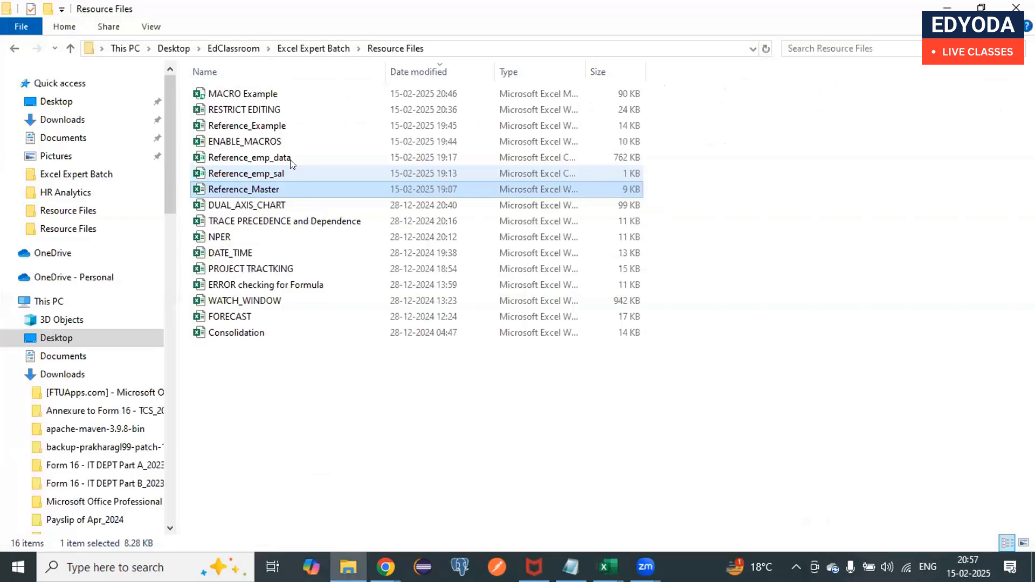
key(alt+Tab)
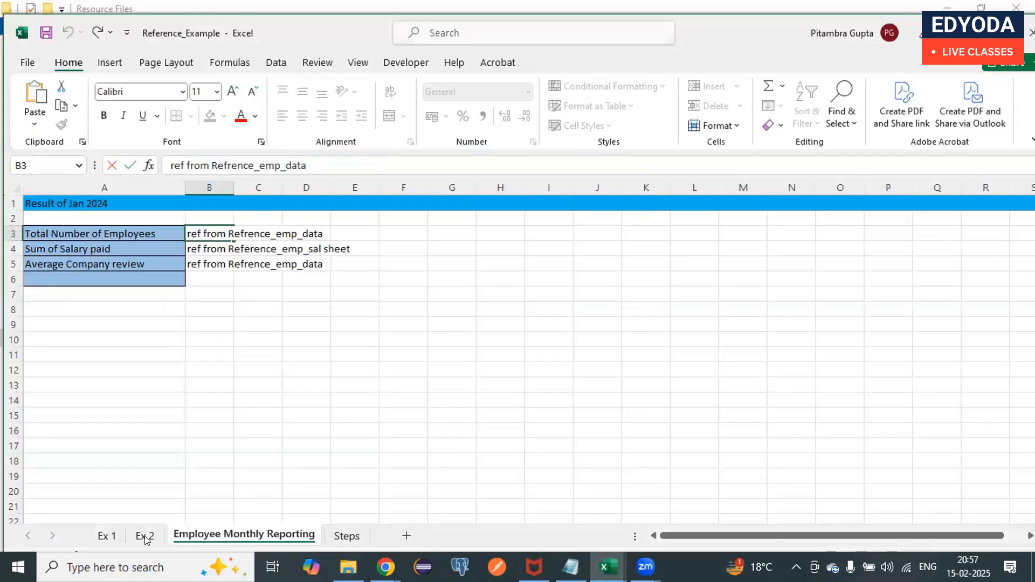
drag(333, 537, 274, 531)
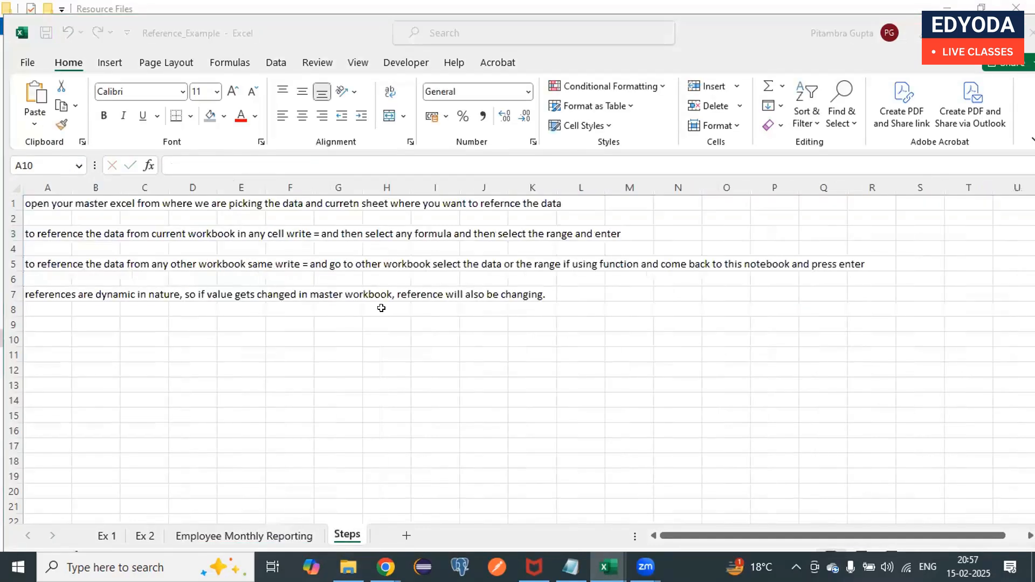
key(alt+Tab)
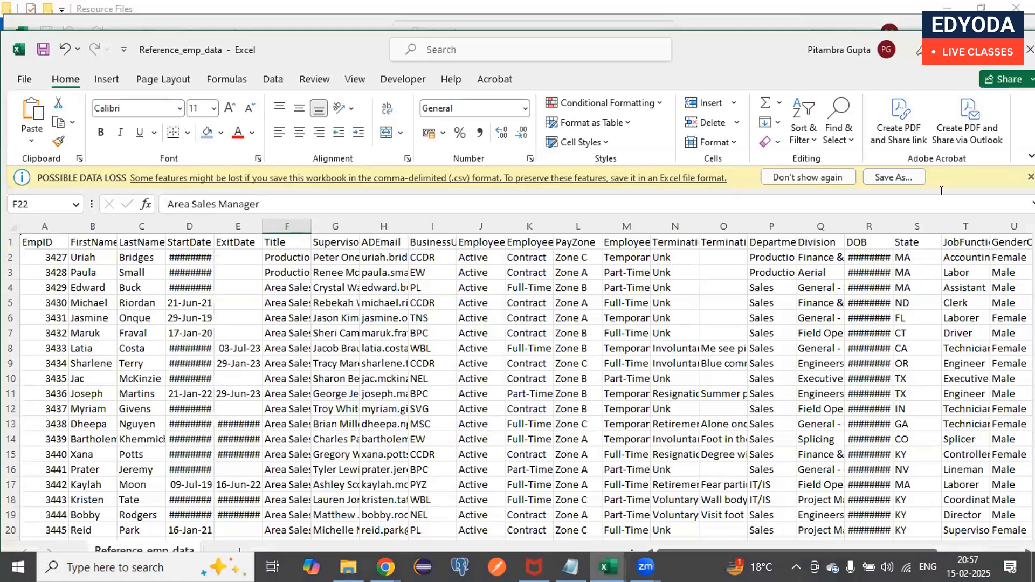
key(alt+Tab)
key(alt+Tab)
click(1030, 177)
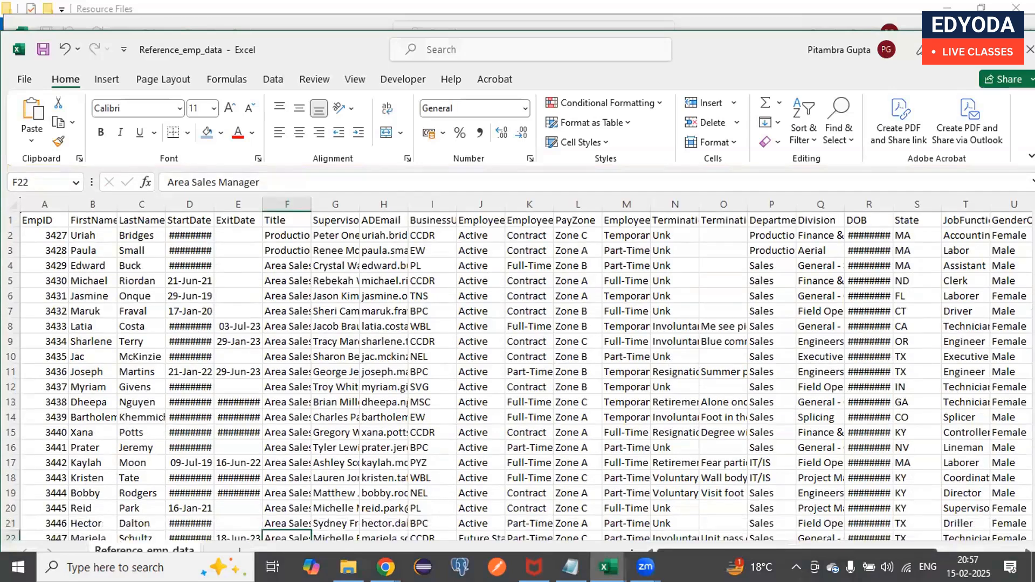
- Open the Reference_emp_sal file from the Resource Files folder and return to the Employee Monthly Reporting sheet of Reference_Example
click(608, 568)
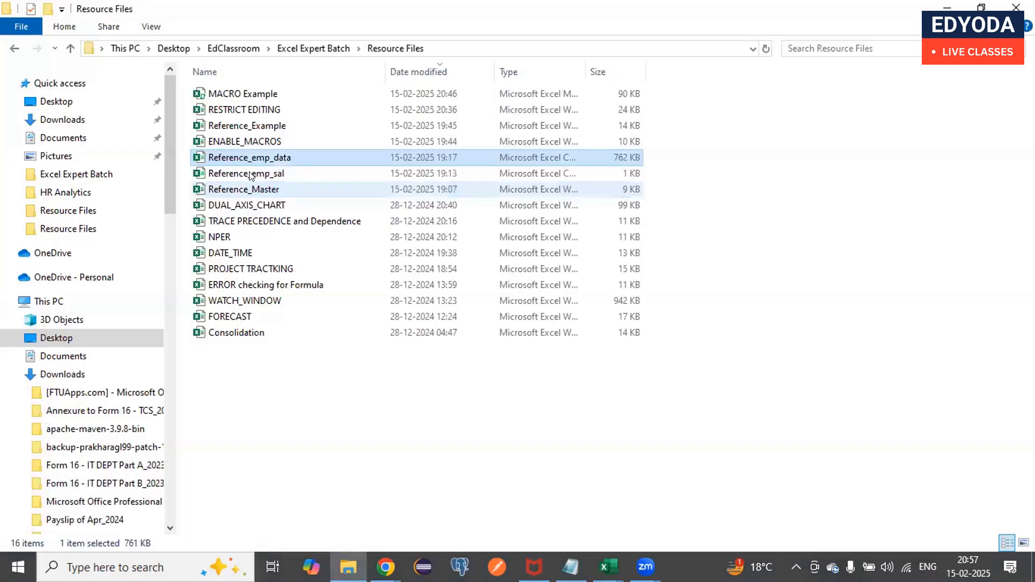
click(249, 173)
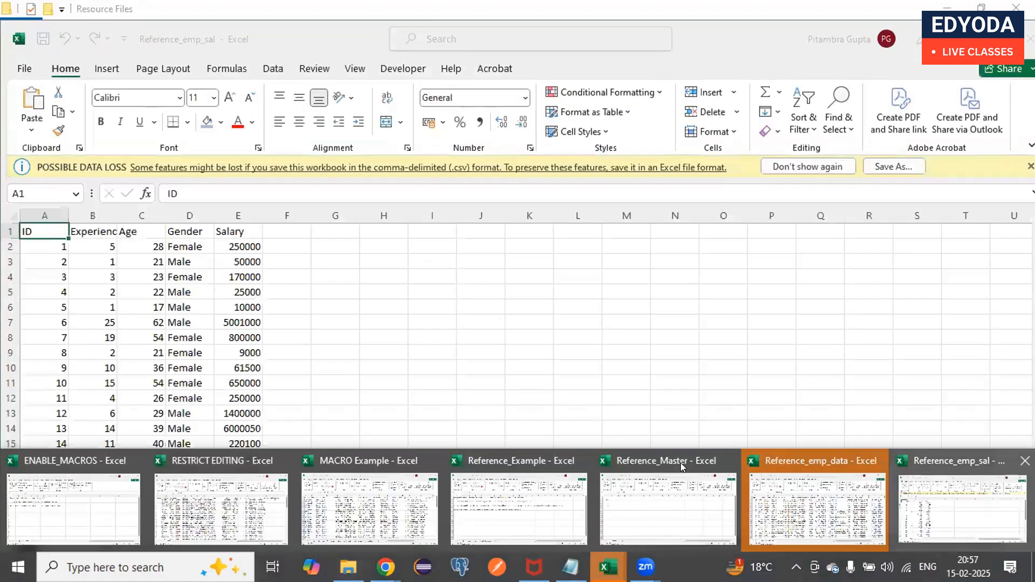
click(553, 479)
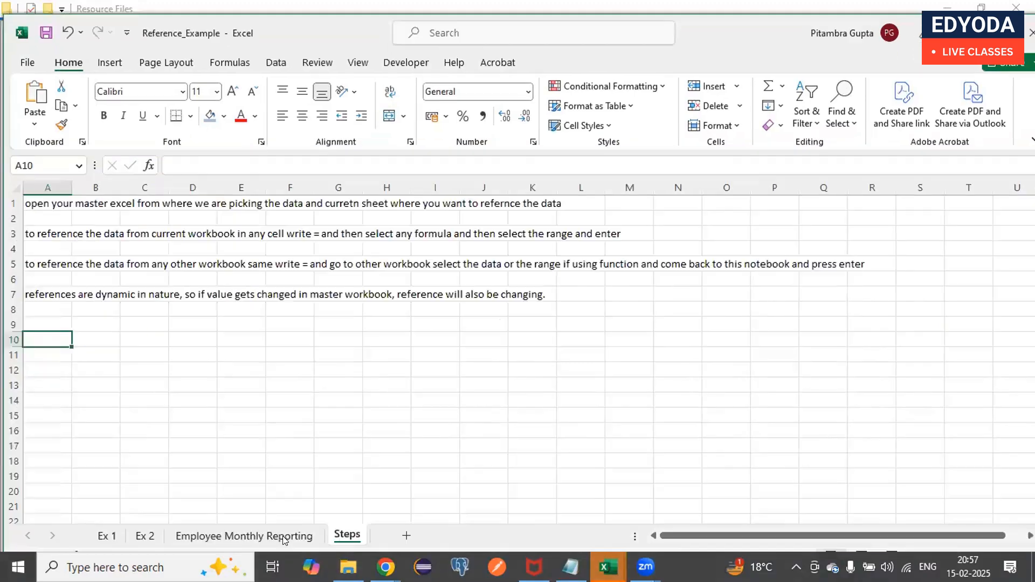
click(268, 537)
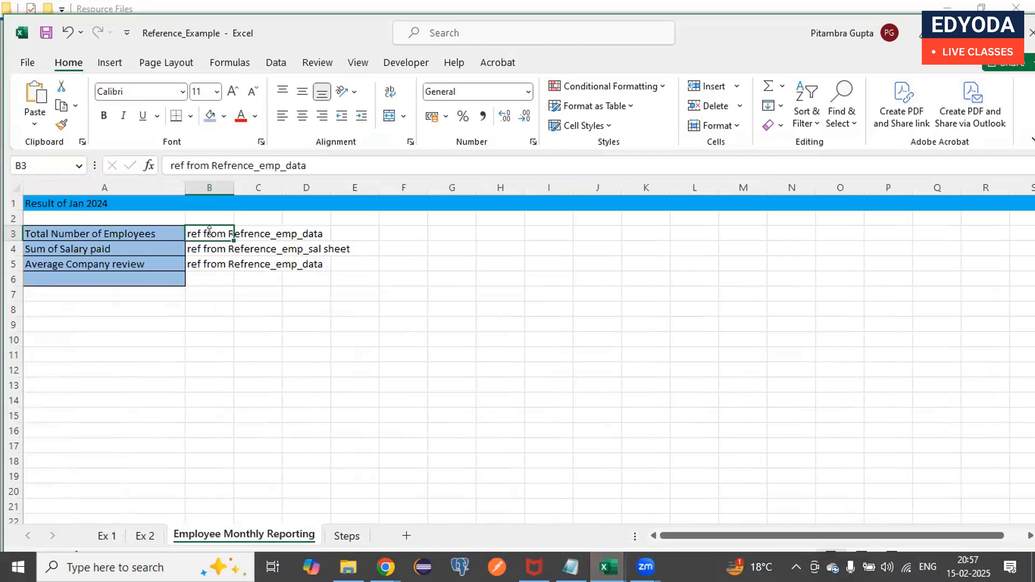
- Replace the source note in B3 for Total Number of Employees with the beginning of a COUNT formula
click(266, 172)
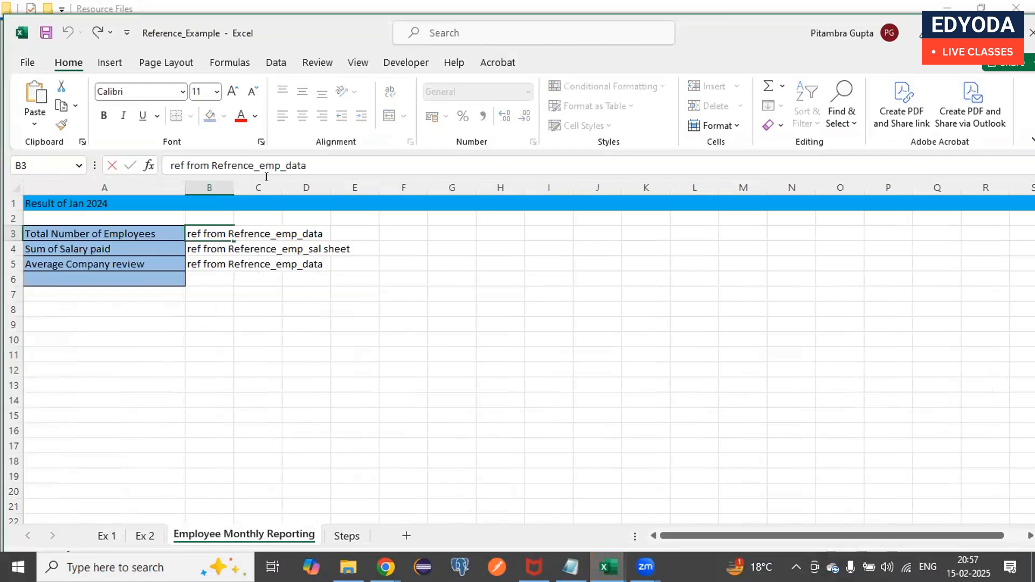
key(ctrl+a)
key(BackSpace)
text(=)
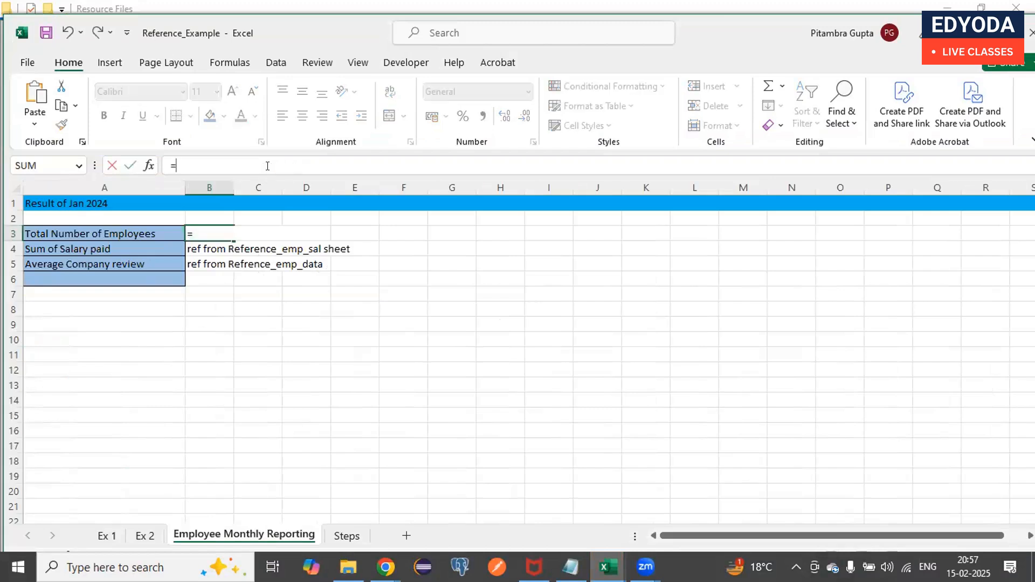
text(count)
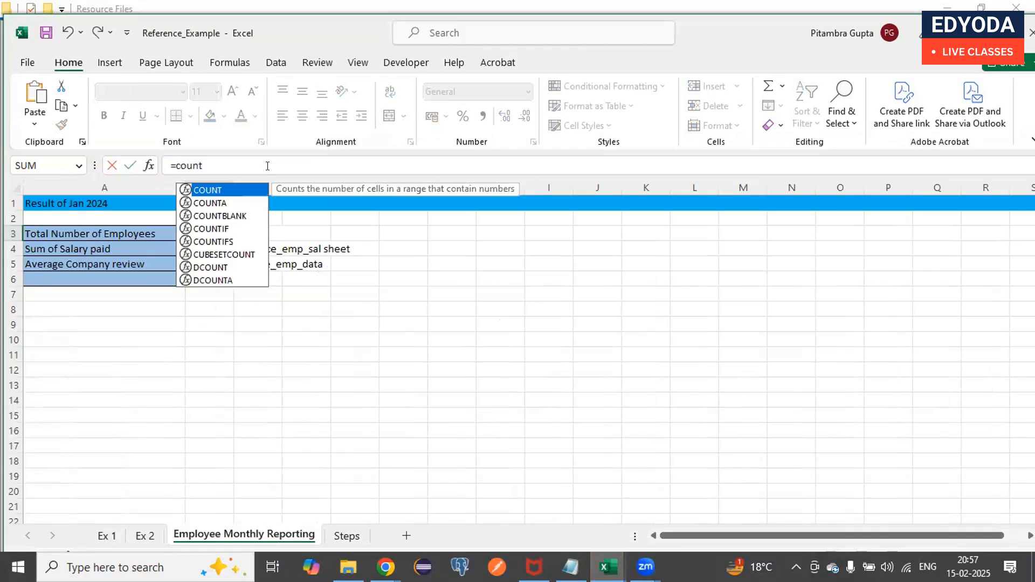
text(()
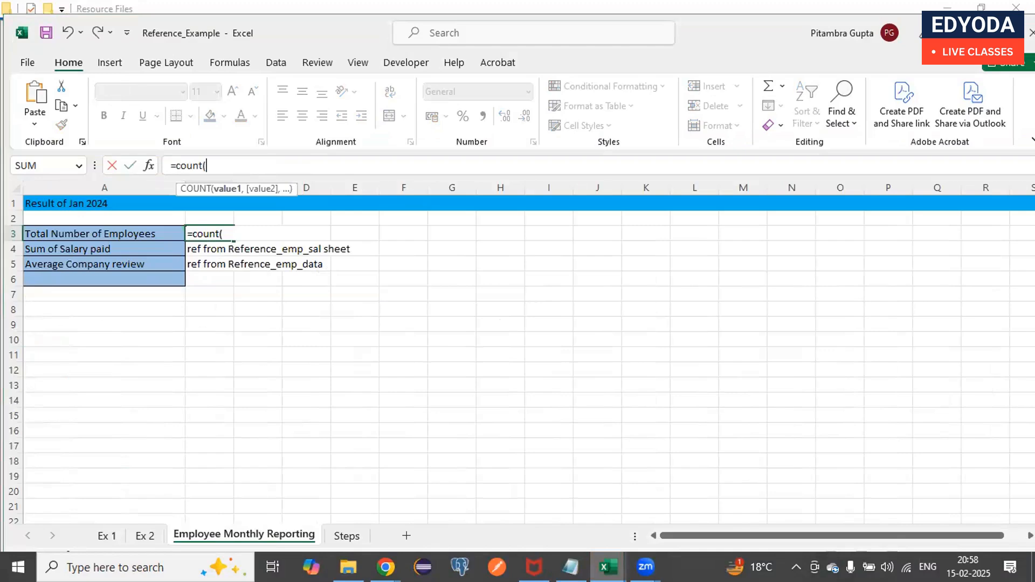
- Complete the COUNT formula with the employee ID range A2:A3001 from the Reference_emp_data workbook
click(609, 568)
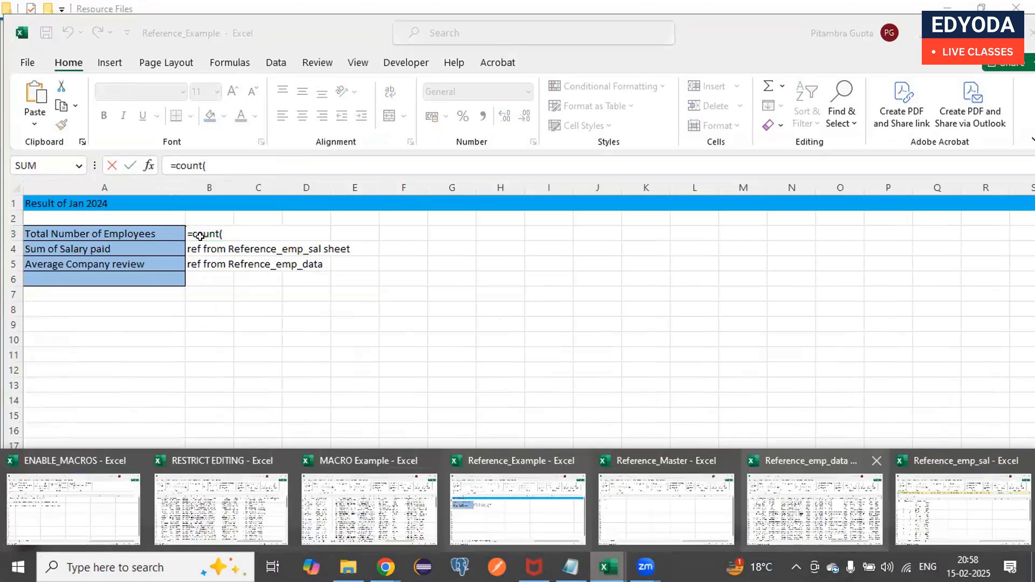
click(797, 502)
click(41, 231)
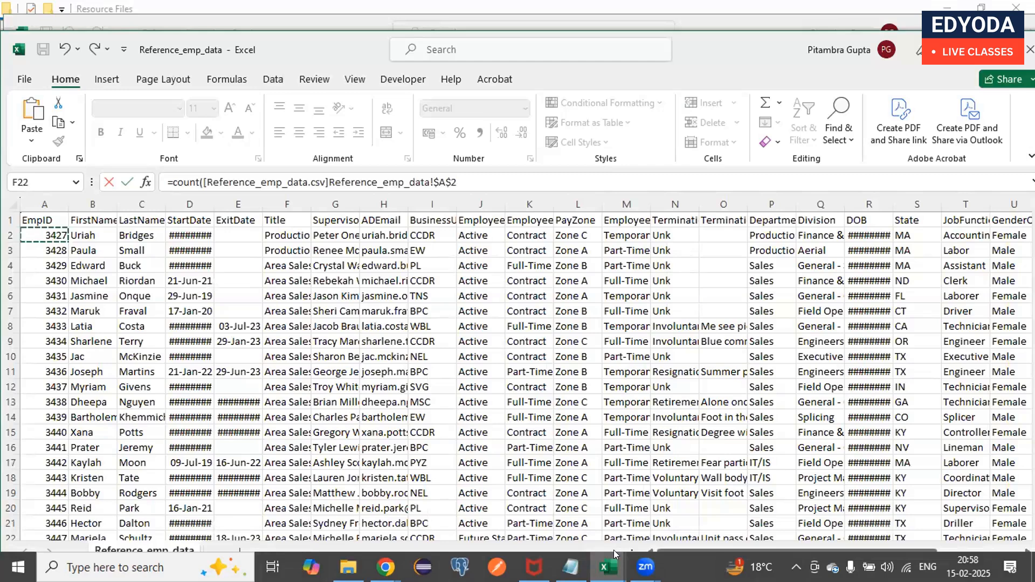
key(ctrl+shift+Down)
click(610, 565)
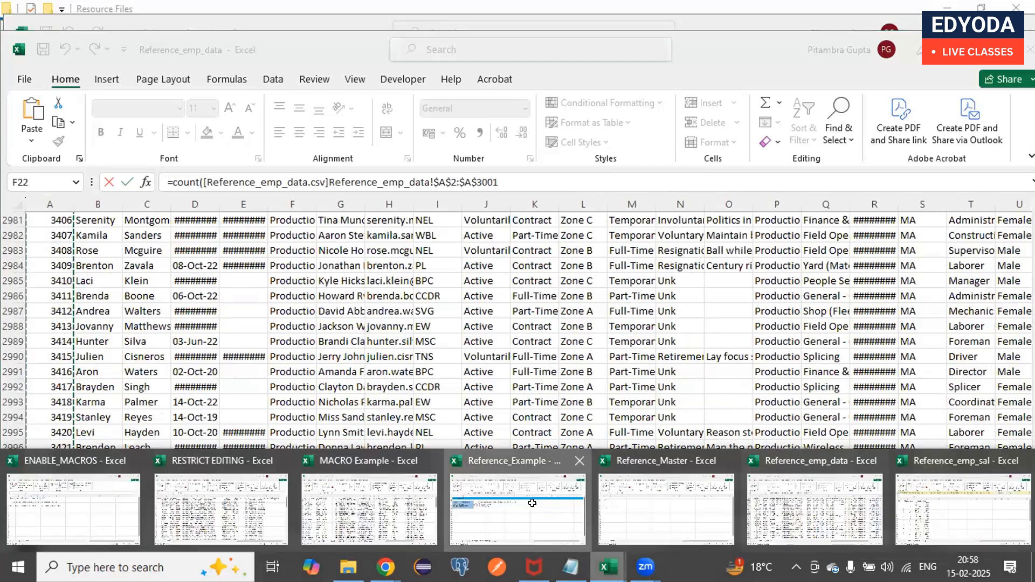
click(532, 503)
key(Return)
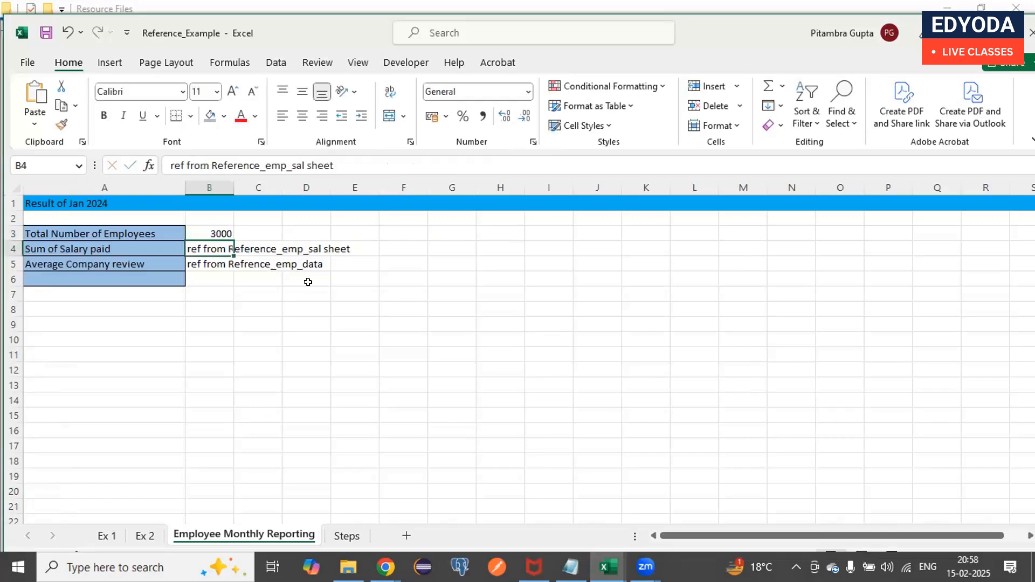
key(Up)
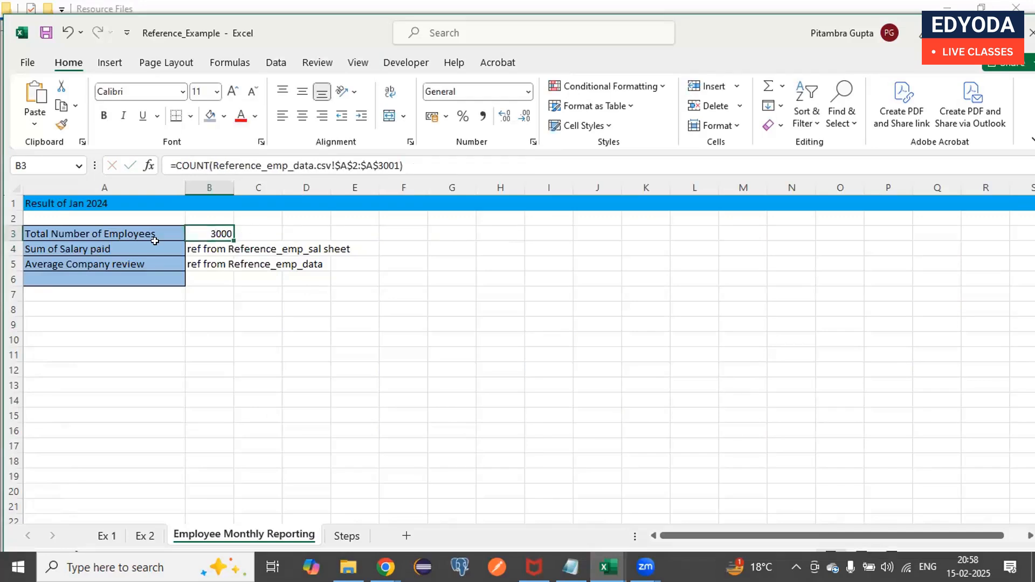
- Change the label in A4 from a sum to "Avergae of Salary paid"
double_click(130, 243)
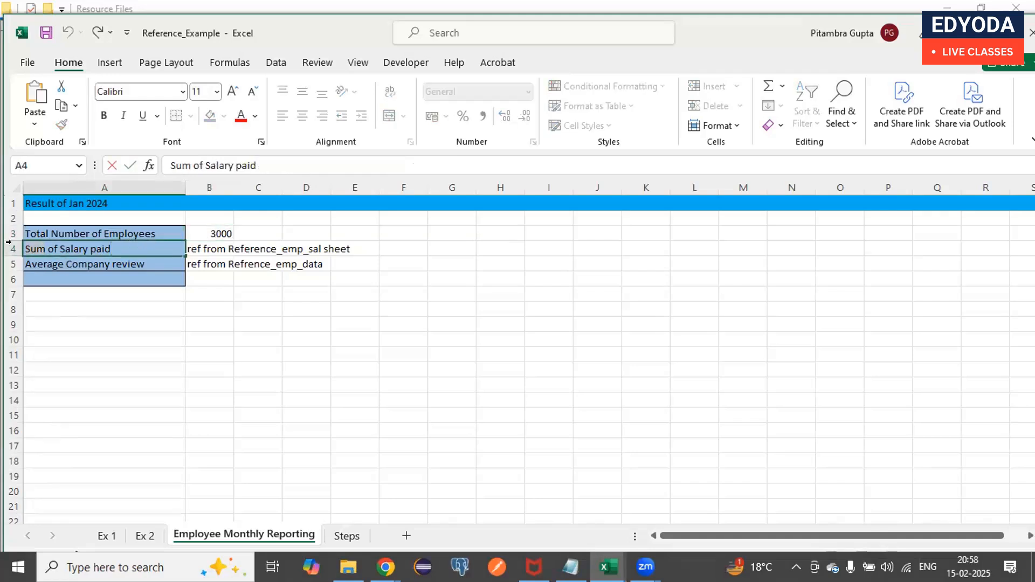
text(Avergae)
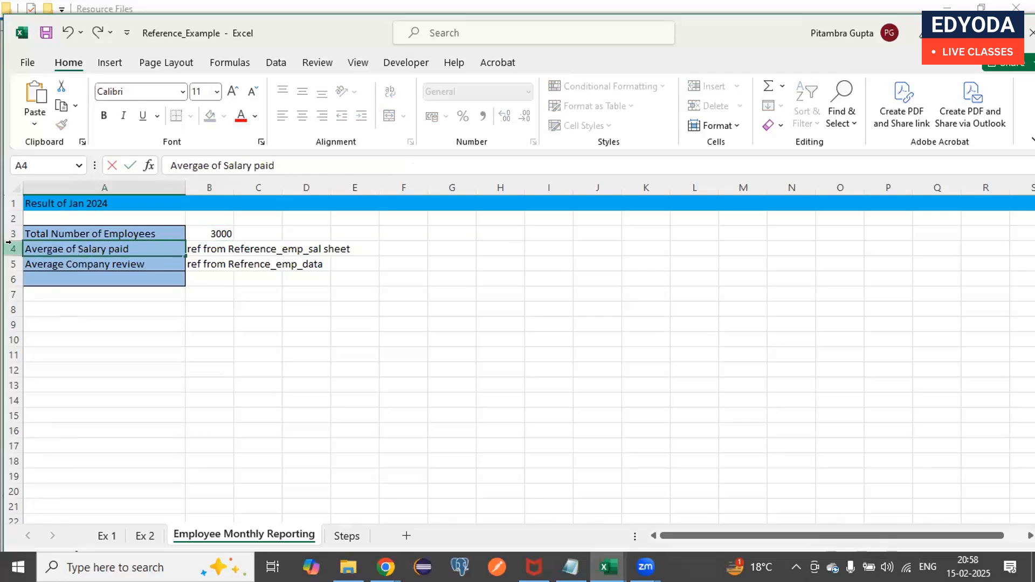
- Replace the source note in B4 for the salary average with the formula beginning =avg(
click(205, 249)
double_click(206, 249)
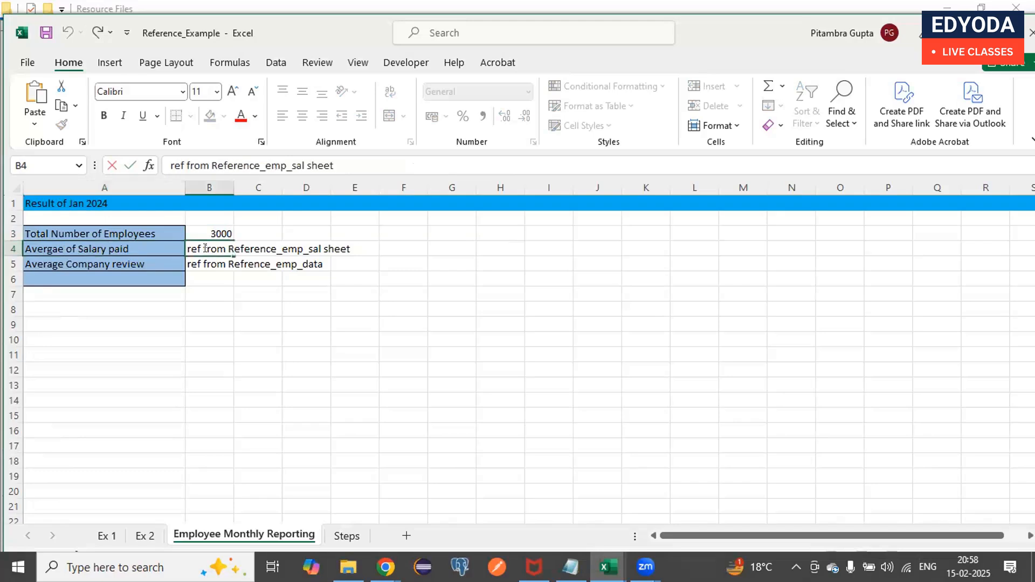
key(ctrl+a)
key(BackSpace)
text(=)
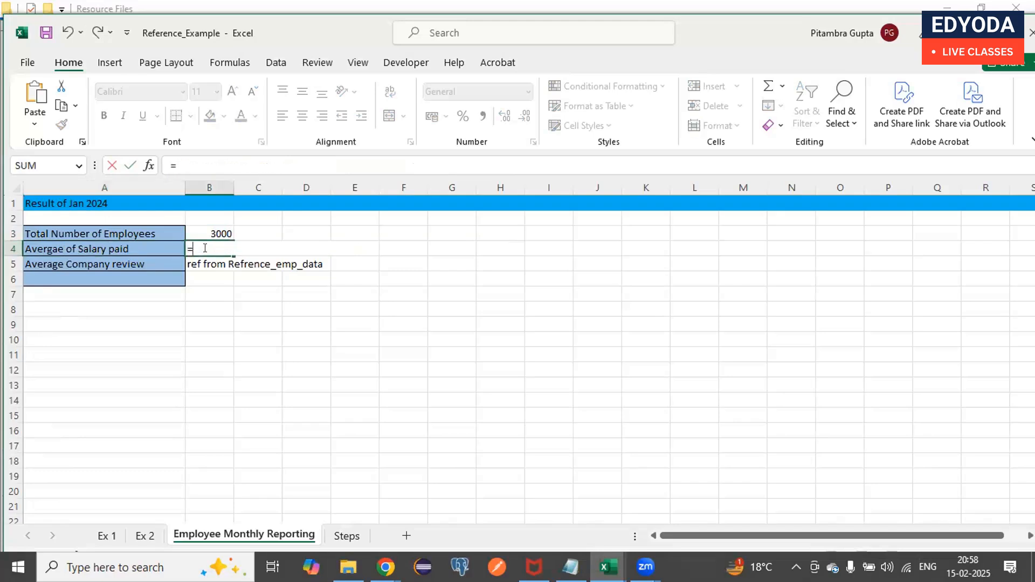
text(avg()
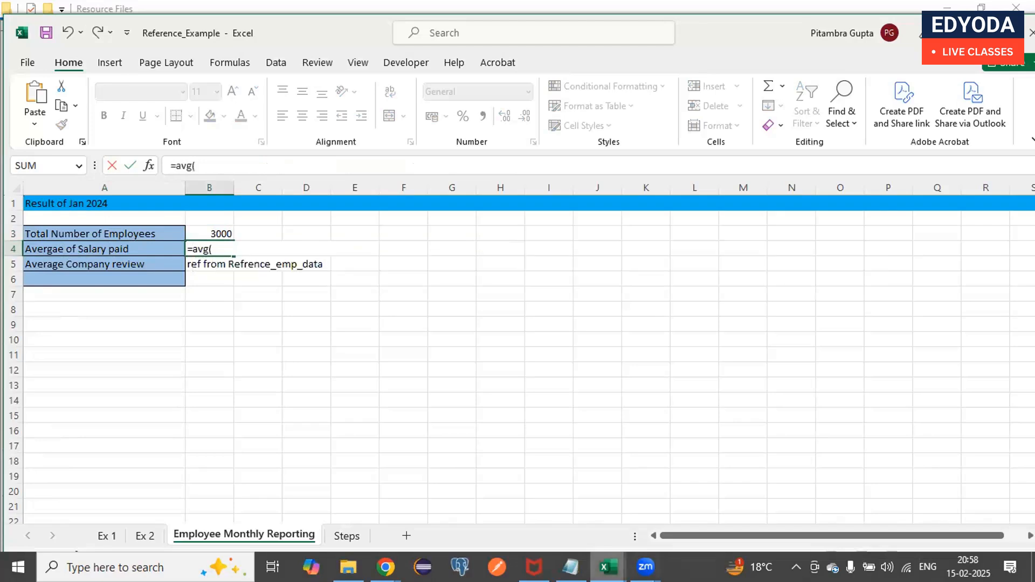
- Complete the B4 formula with the Salary range E2:E36 from the Reference_emp_sal workbook and accept the correction to AVERAGE
click(608, 567)
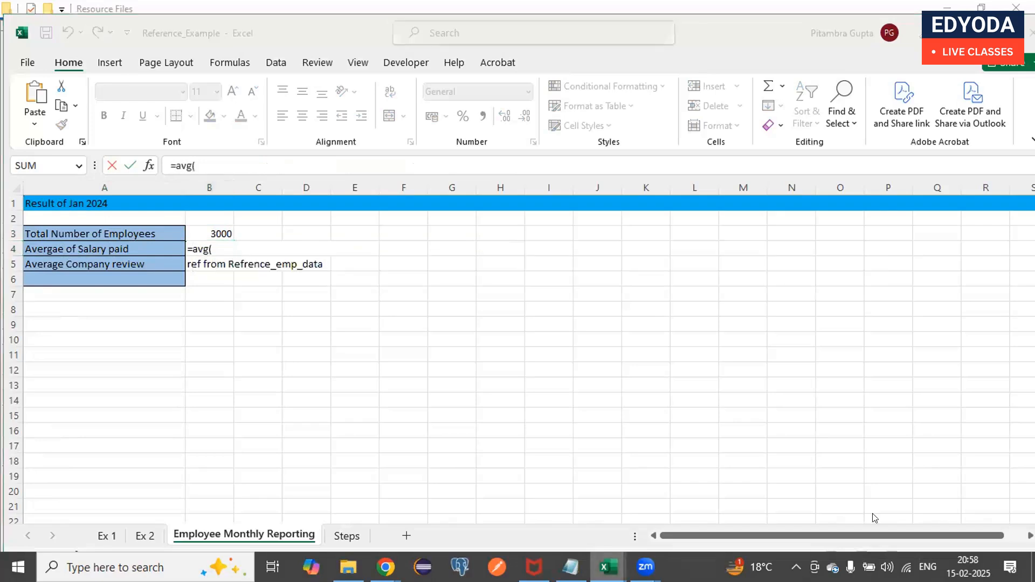
click(928, 508)
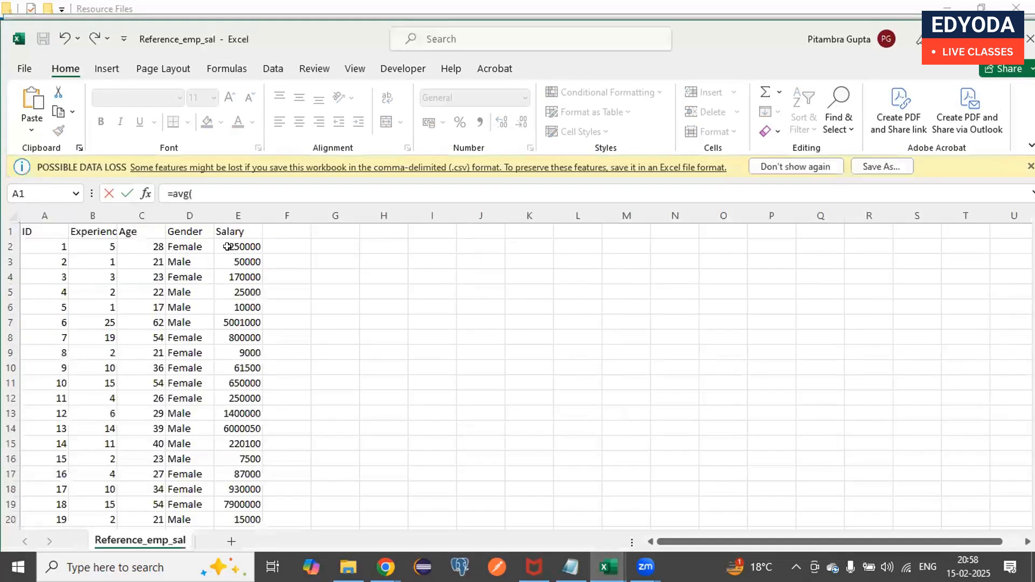
click(228, 246)
key(ctrl+shift+Down)
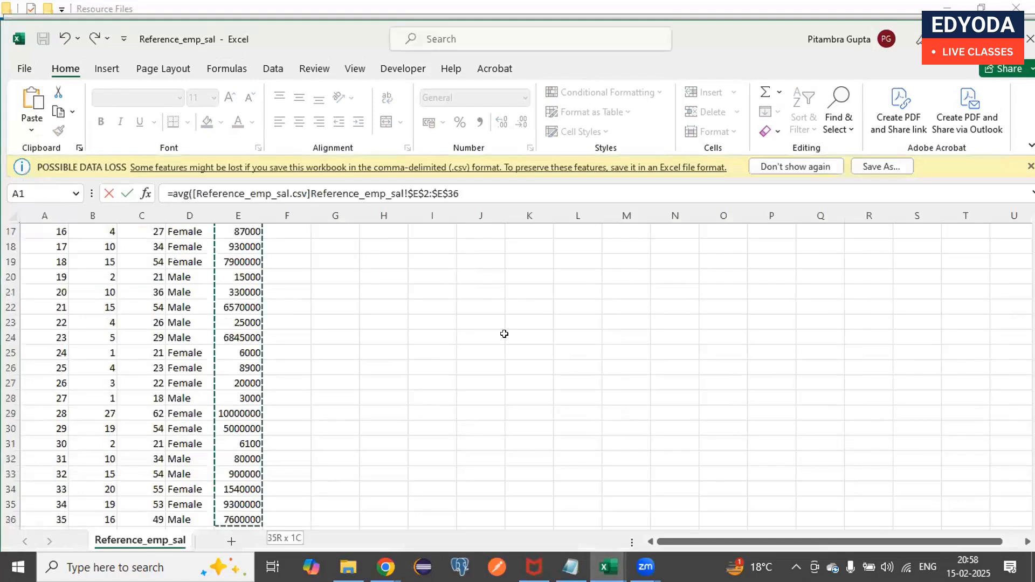
click(608, 568)
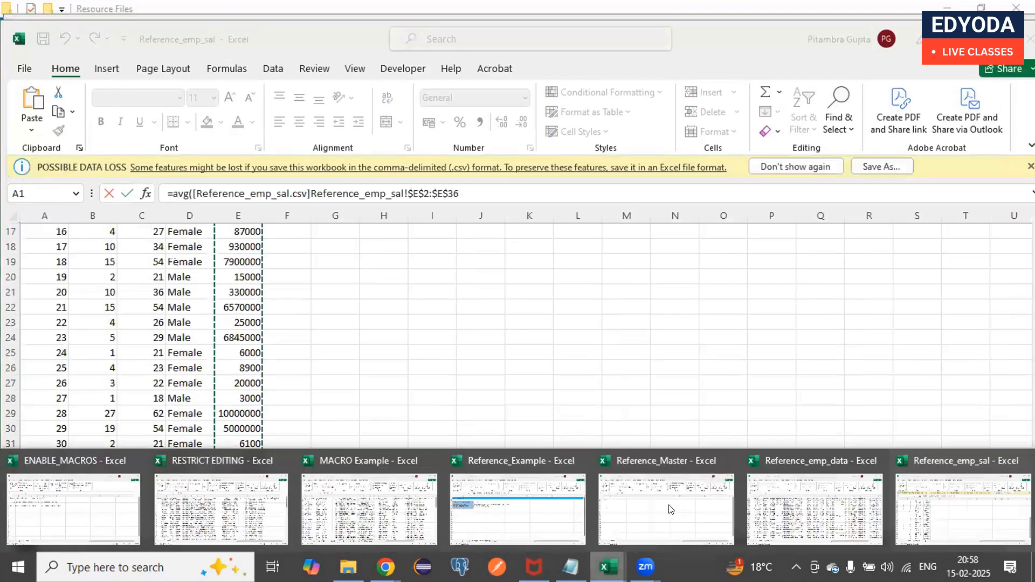
key(Return)
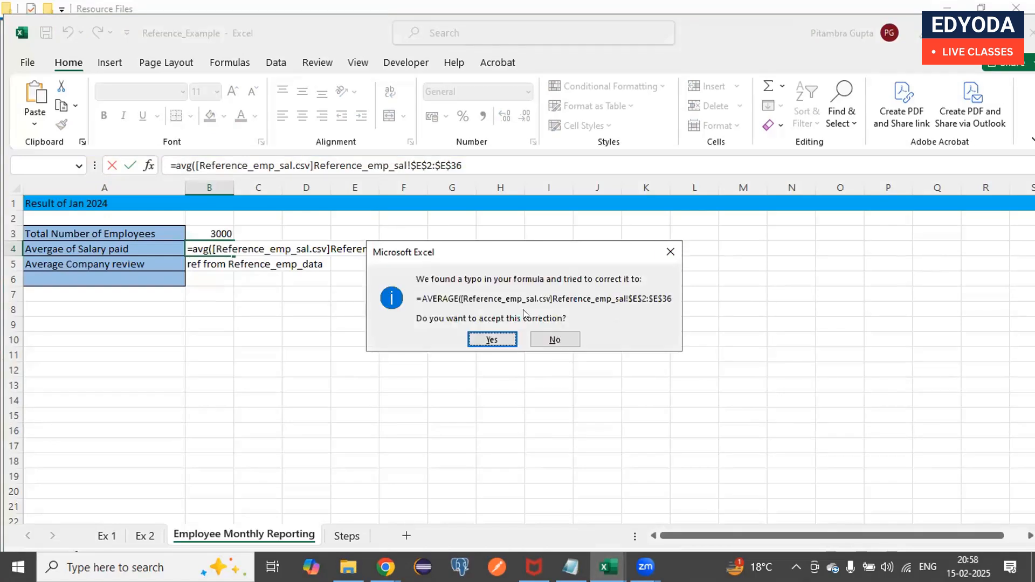
click(488, 339)
key(Return)
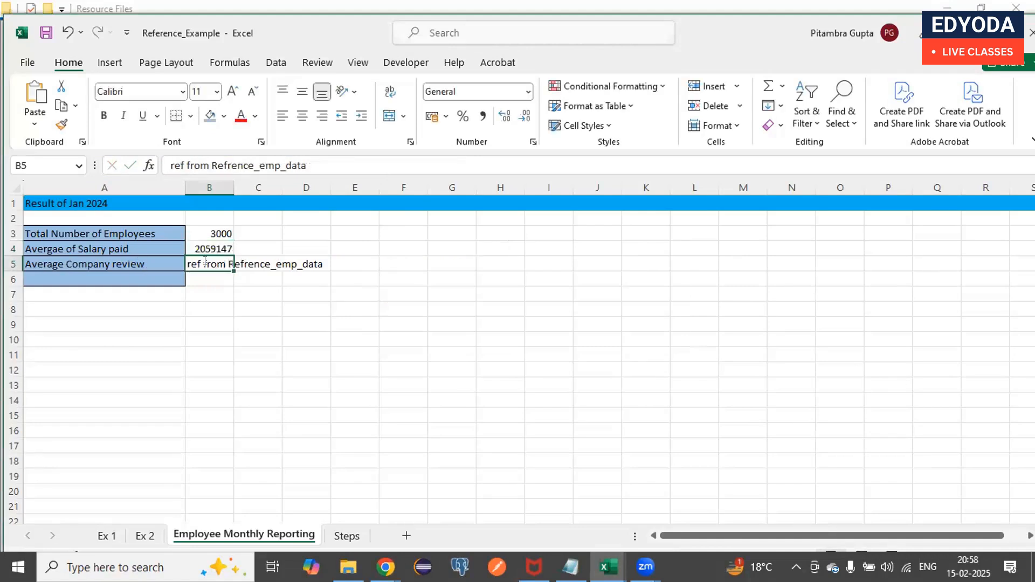
- Replace the source note in B5 for Average Company review with the formula beginning =avg(
double_click(205, 263)
key(ctrl+a)
key(BackSpace)
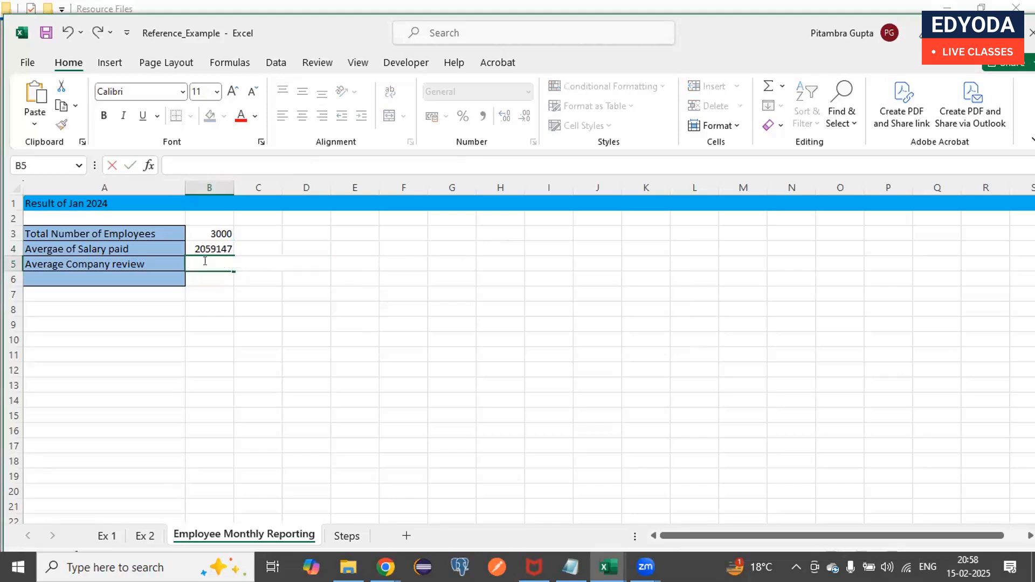
text(=avg()
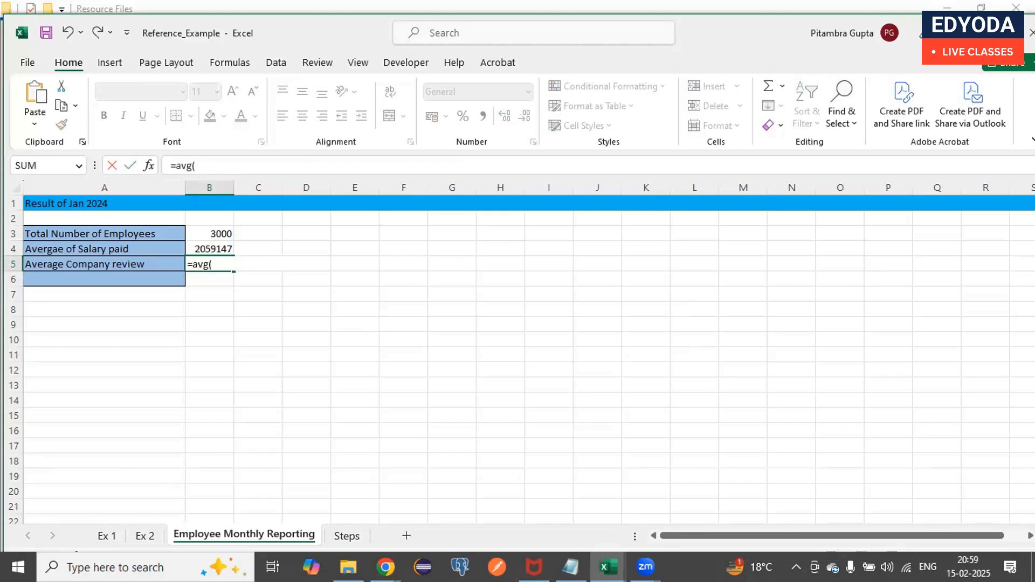
- Look through the columns of the Reference_emp_data workbook for the one holding the employee ratings
click(608, 567)
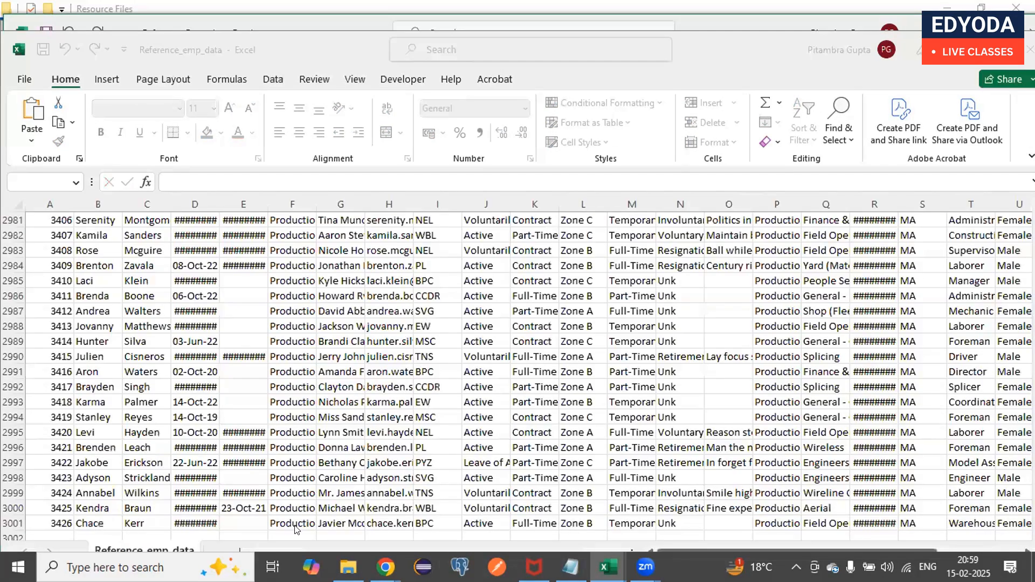
click(804, 515)
click(803, 363)
scroll(804, 360, up, 20)
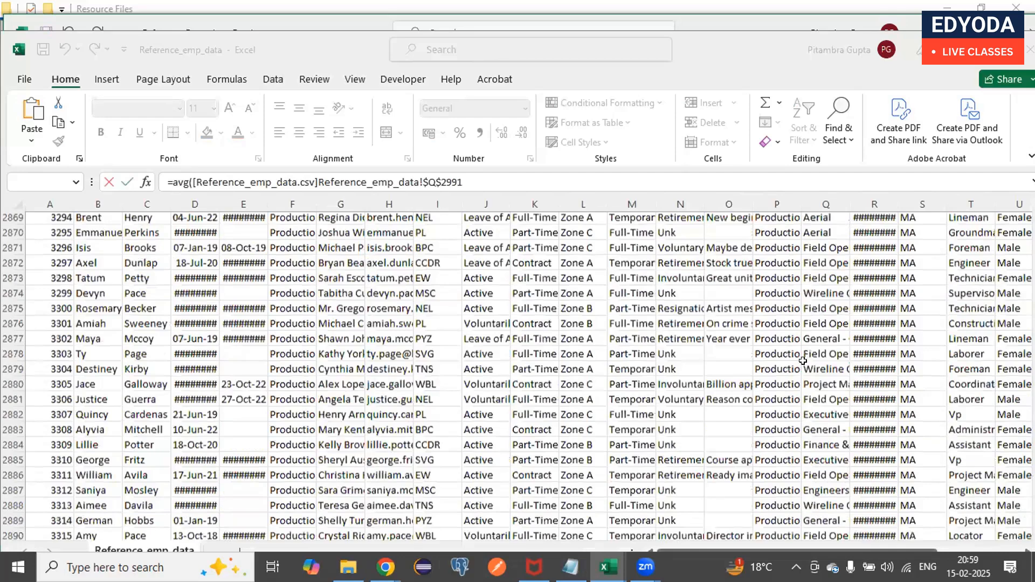
scroll(804, 360, up, 20)
scroll(804, 361, up, 20)
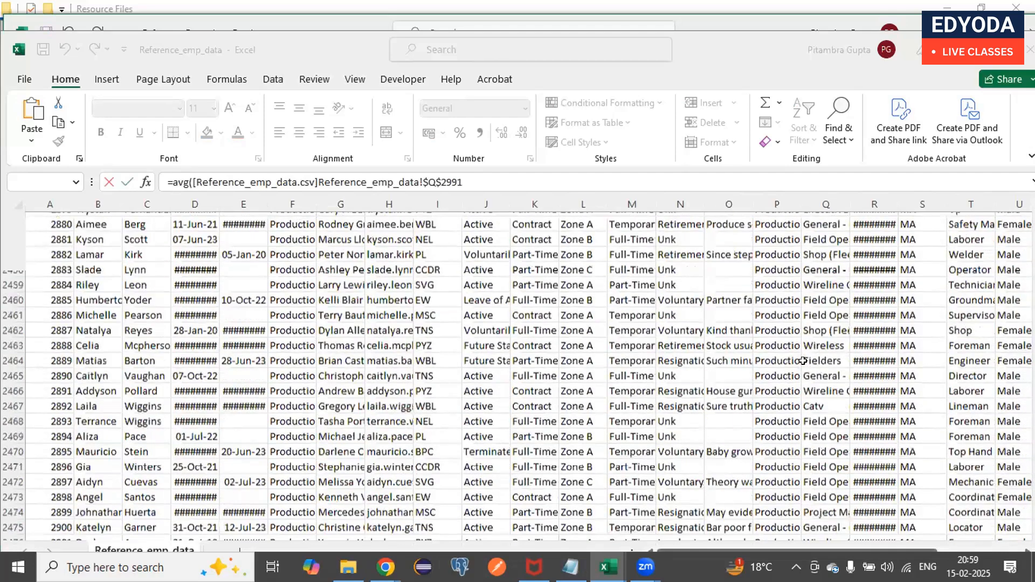
scroll(804, 360, up, 20)
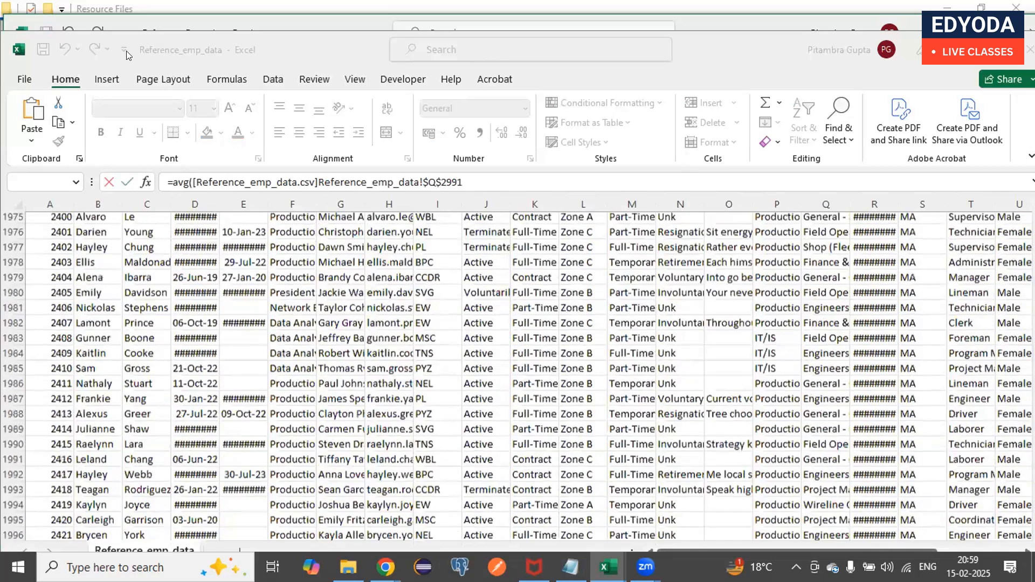
scroll(128, 54, up, 2)
scroll(128, 55, right, 2)
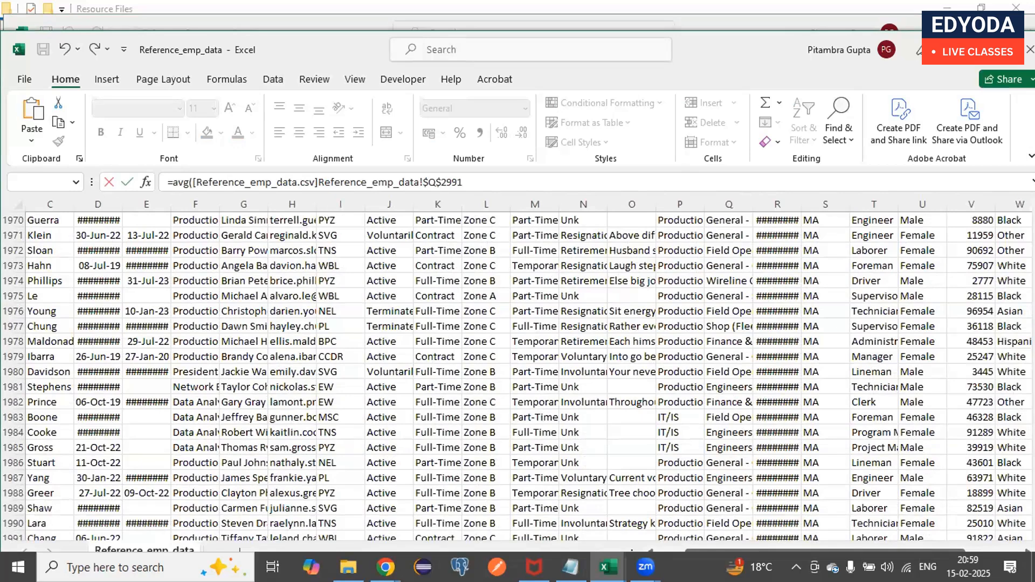
click(996, 50)
drag(1027, 369, 1027, 357)
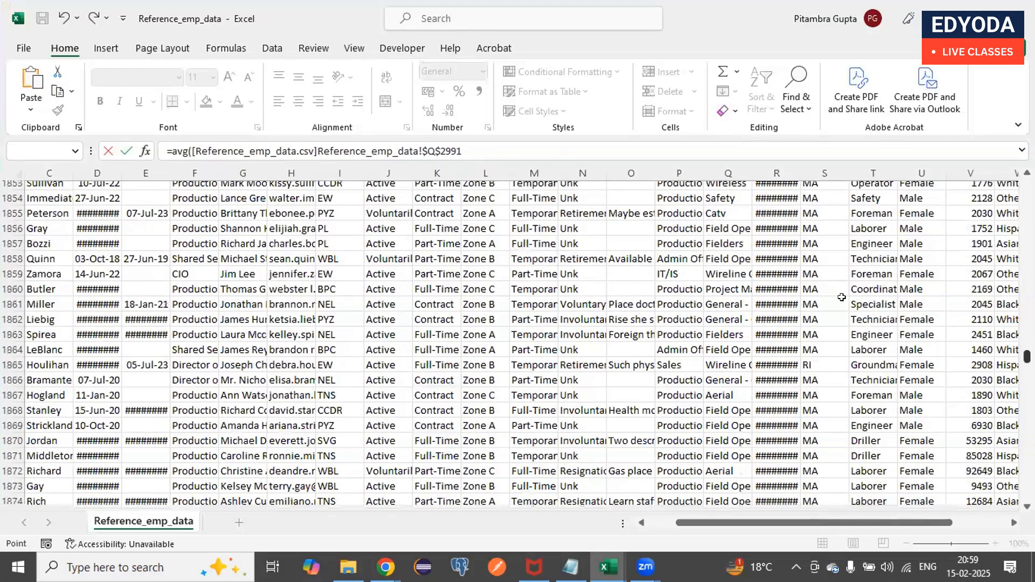
scroll(842, 297, up, 20)
scroll(842, 297, right, 7)
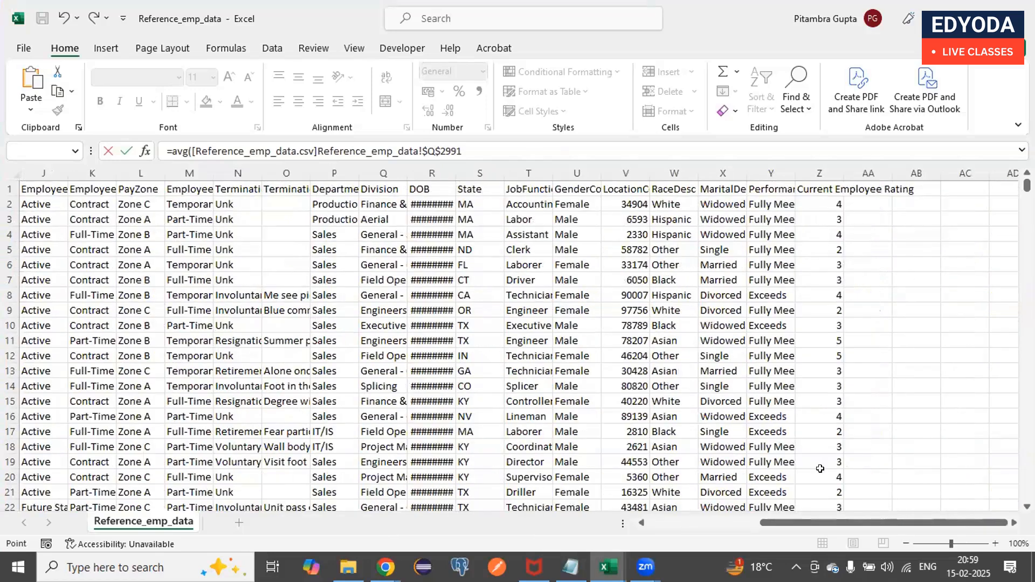
scroll(794, 514, left, 3)
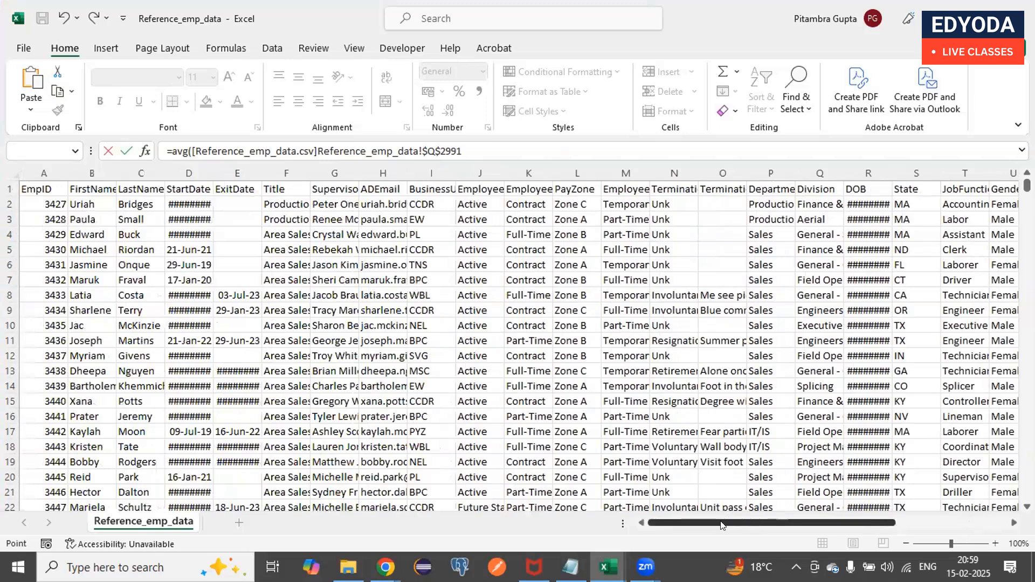
scroll(904, 511, right, 3)
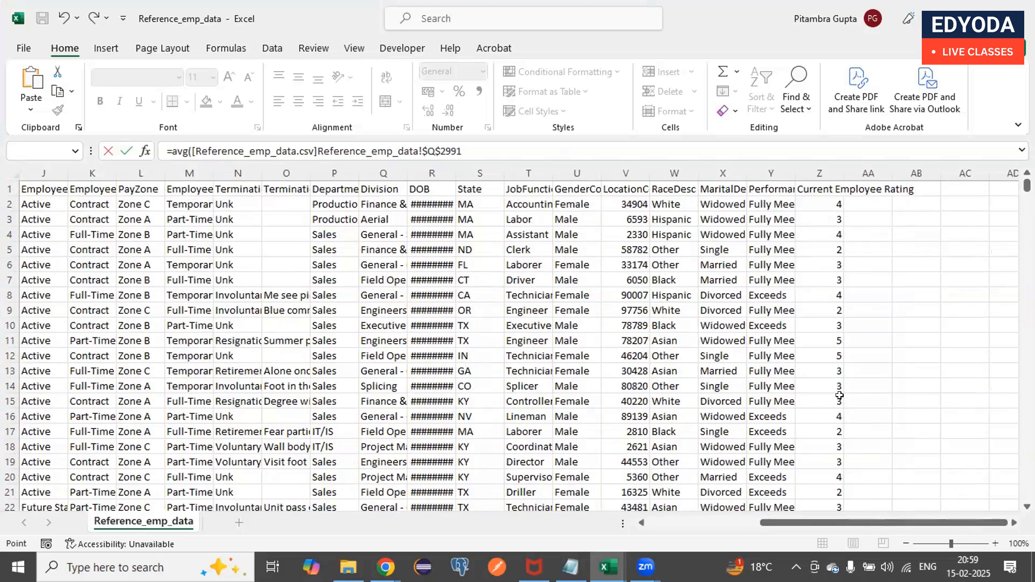
- Return to Reference_Example and remove the mistaken Q2991 reference from the B5 formula, leaving =avg(
click(608, 568)
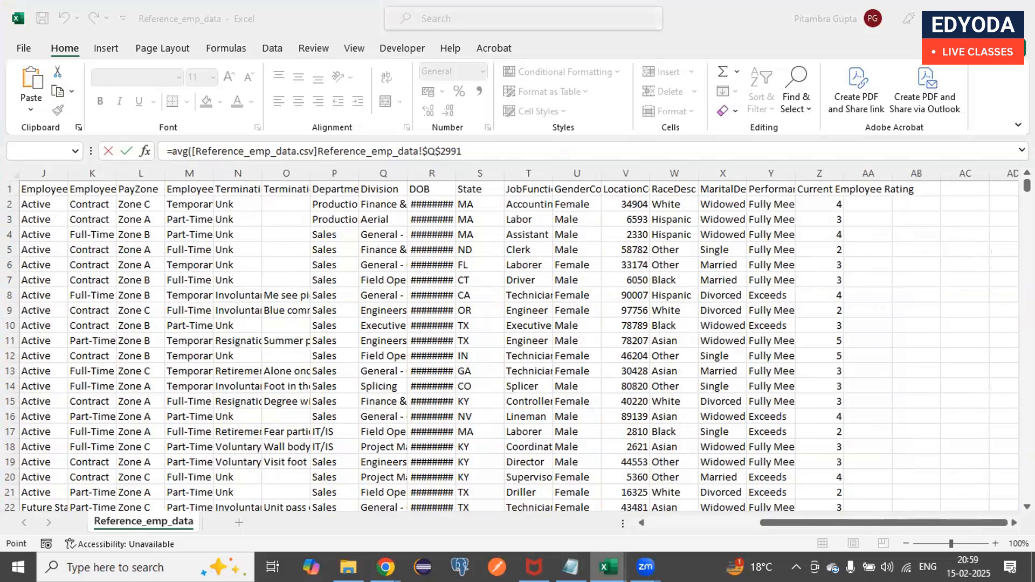
click(573, 526)
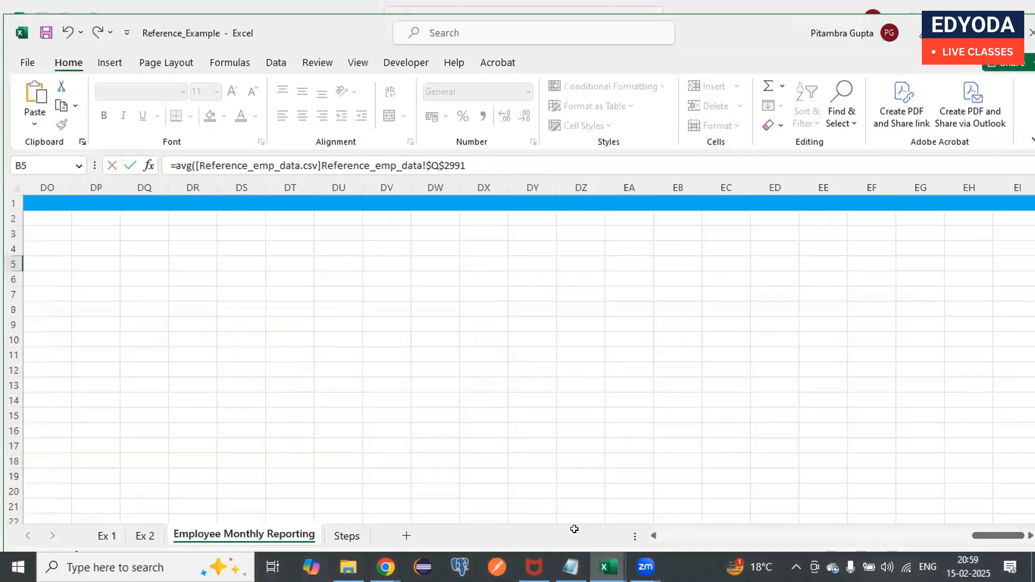
scroll(658, 517, left, 5)
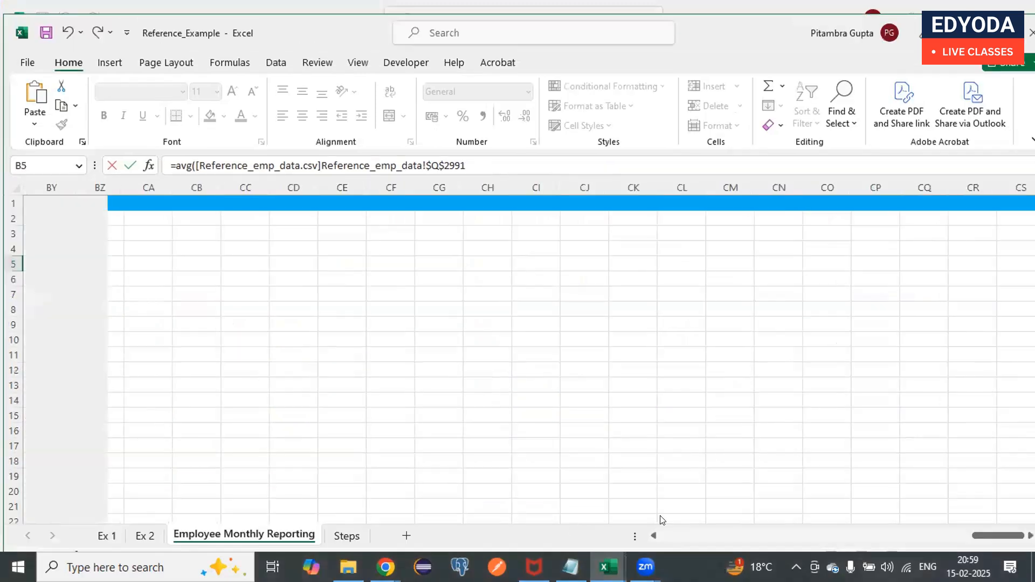
scroll(970, 537, left, 5)
scroll(891, 523, left, 10)
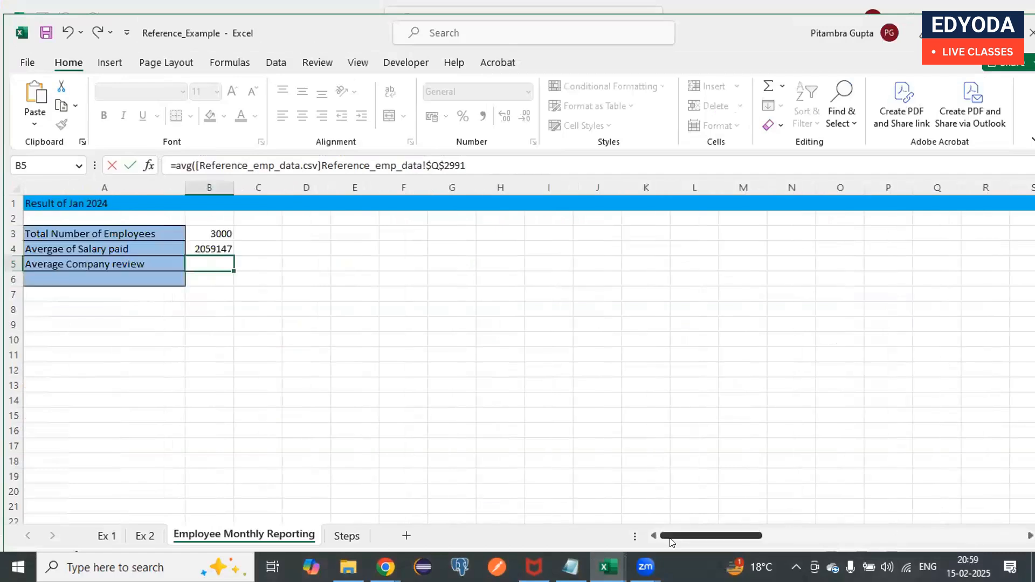
click(471, 165)
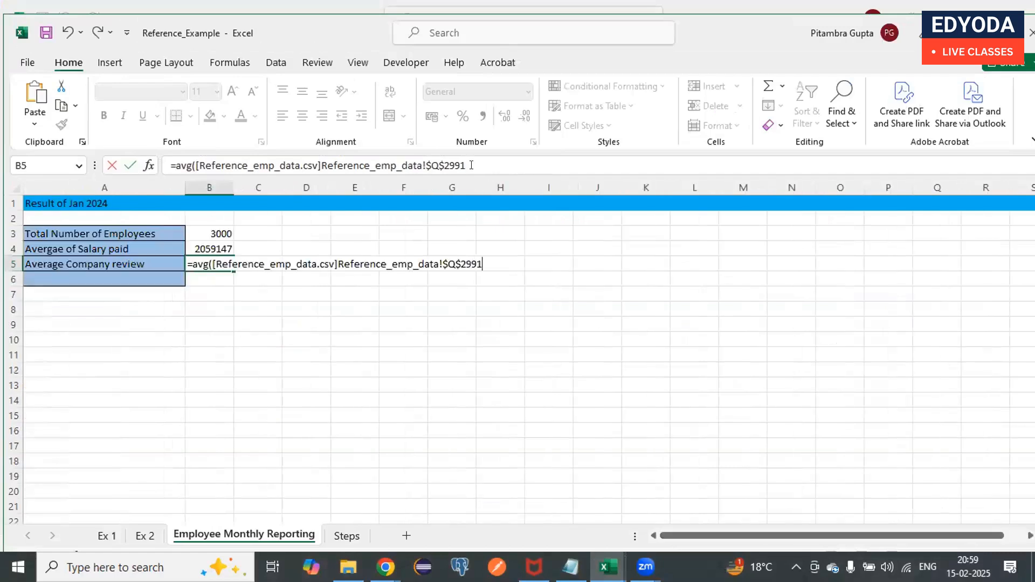
shift+click(200, 154)
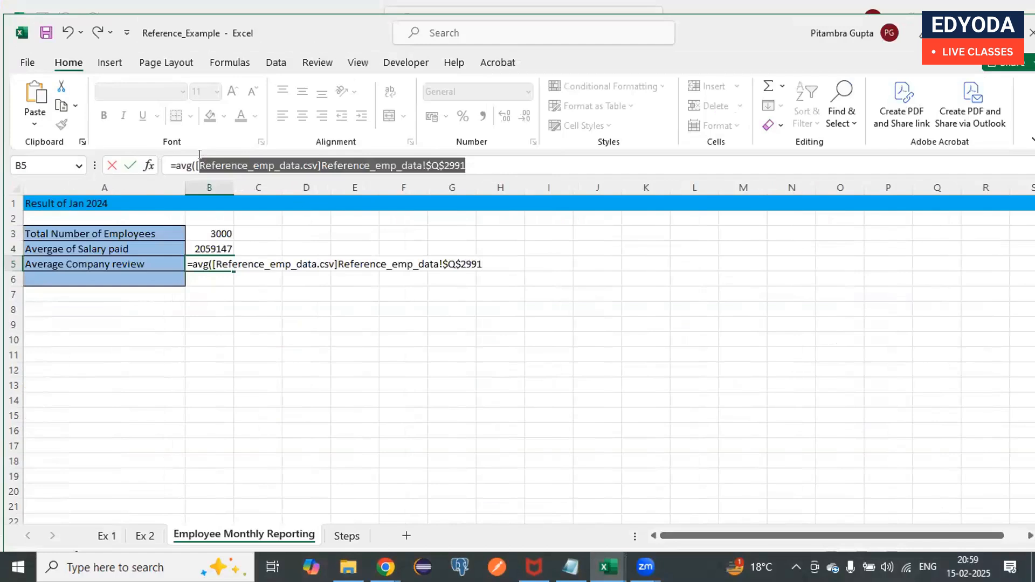
key(BackSpace)
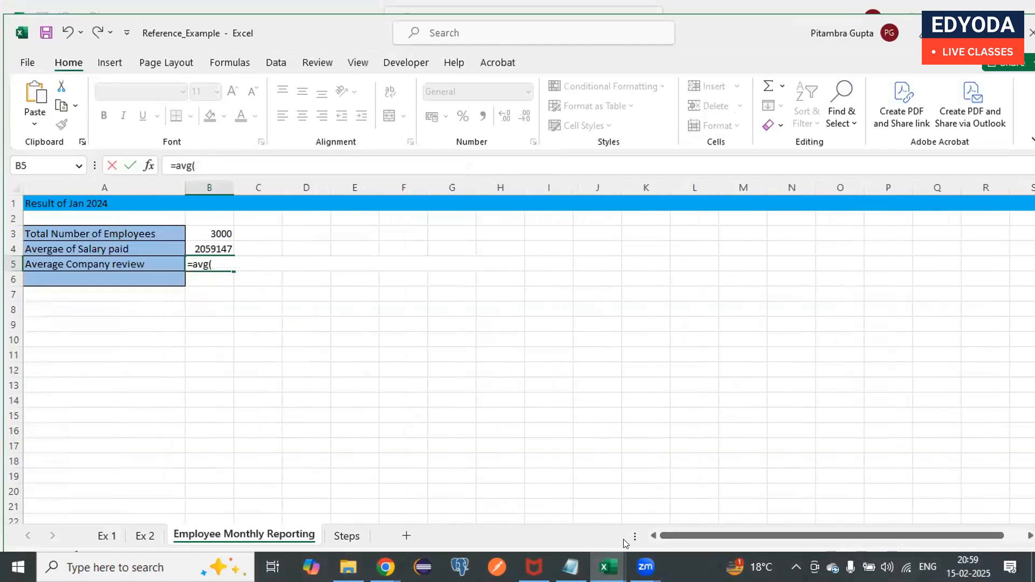
- Add the Current Employee Rating range Z2:Z3001 from the Reference_emp_data workbook to the B5 average formula
click(607, 568)
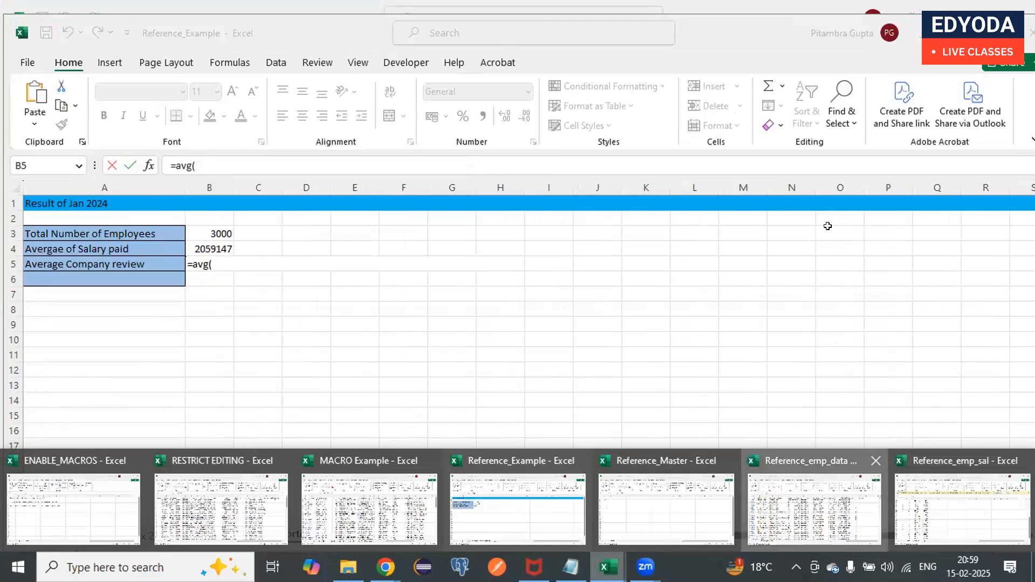
click(814, 510)
click(829, 204)
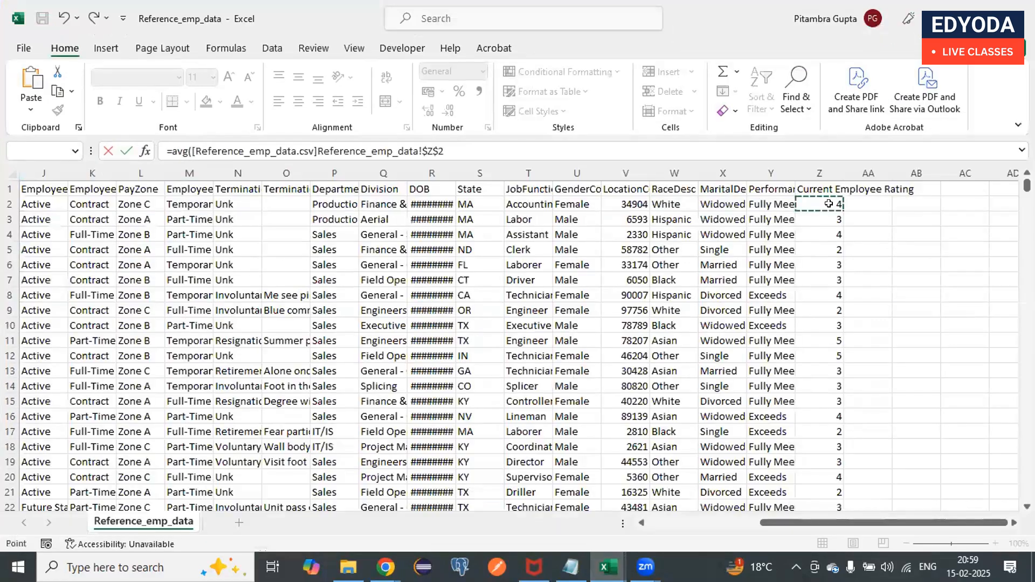
key(ctrl+shift+Down)
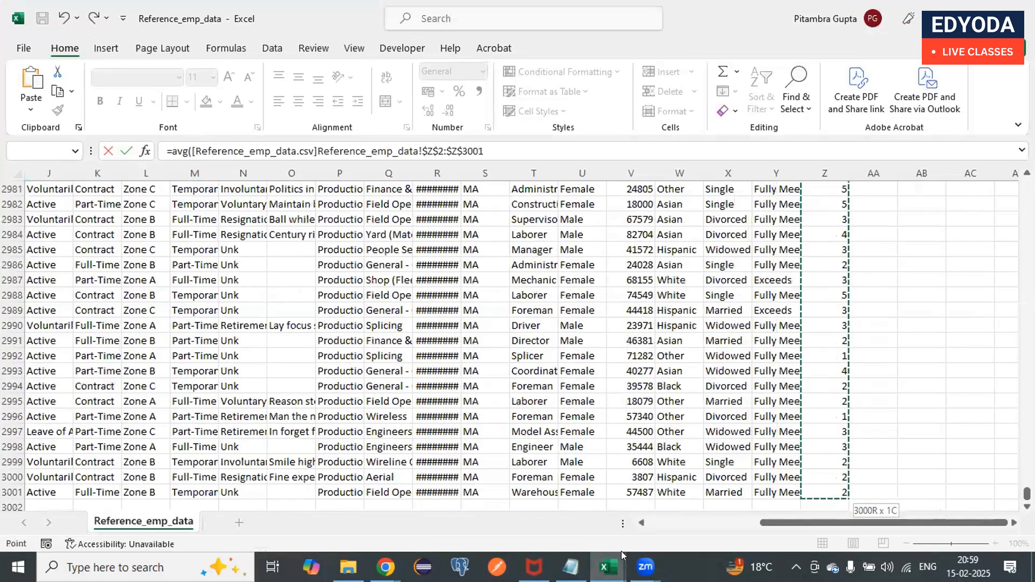